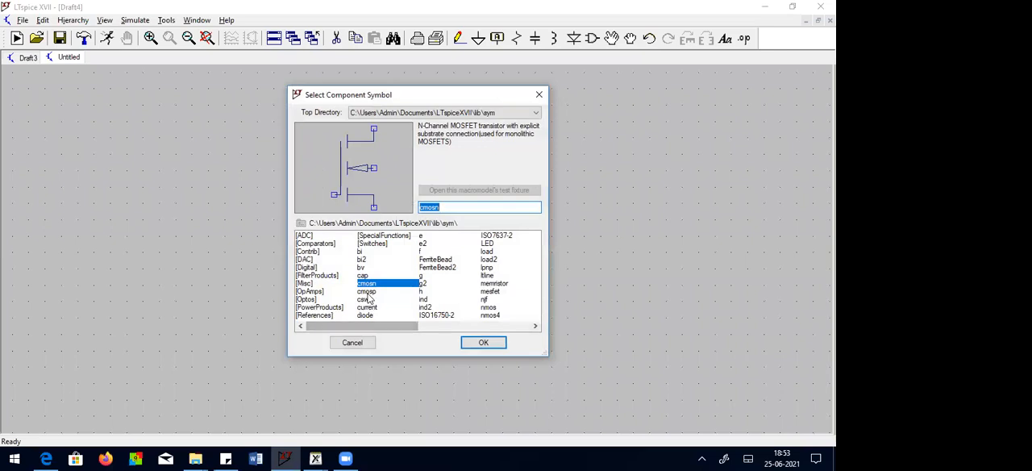
Step: Place a cmosn transistor in the schematic and a cmosp transistor directly above it
left_click(483, 342)
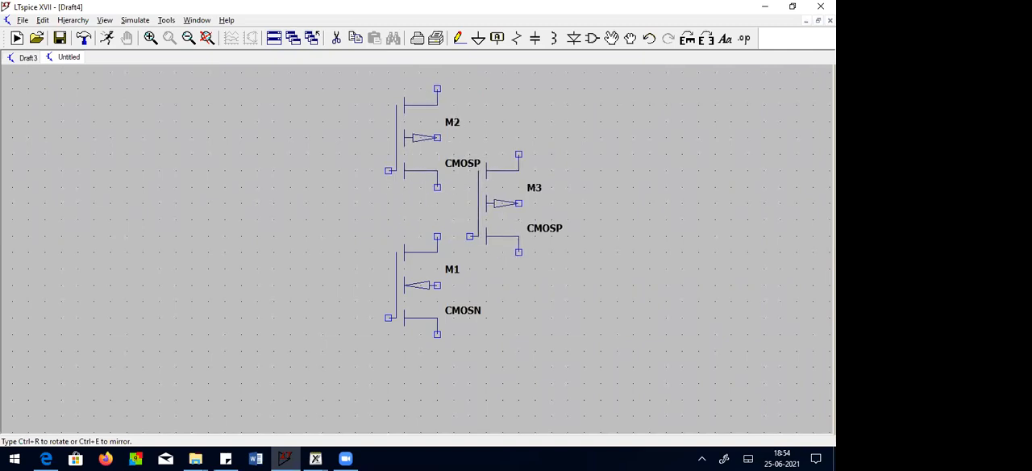
key("Escape")
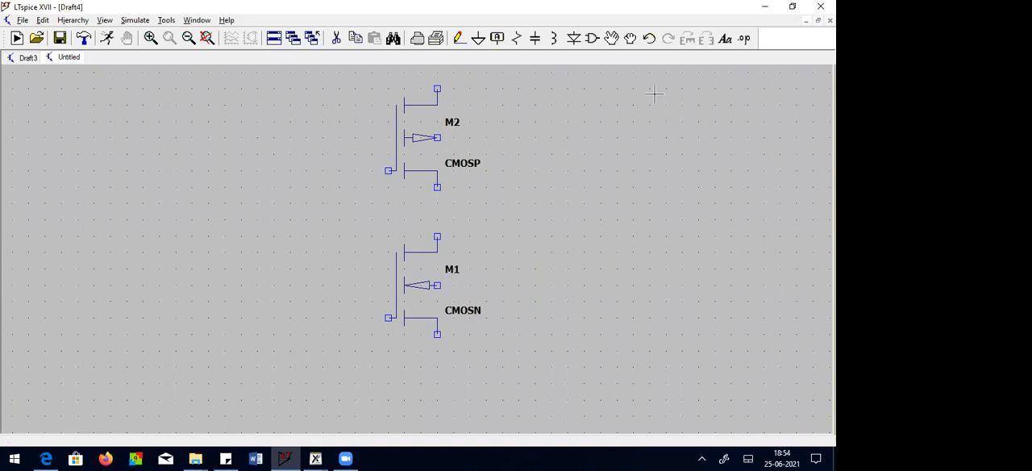
Step: Place one voltage source to the left of the NMOS and a second one to the right of the PMOS
left_click(592, 38)
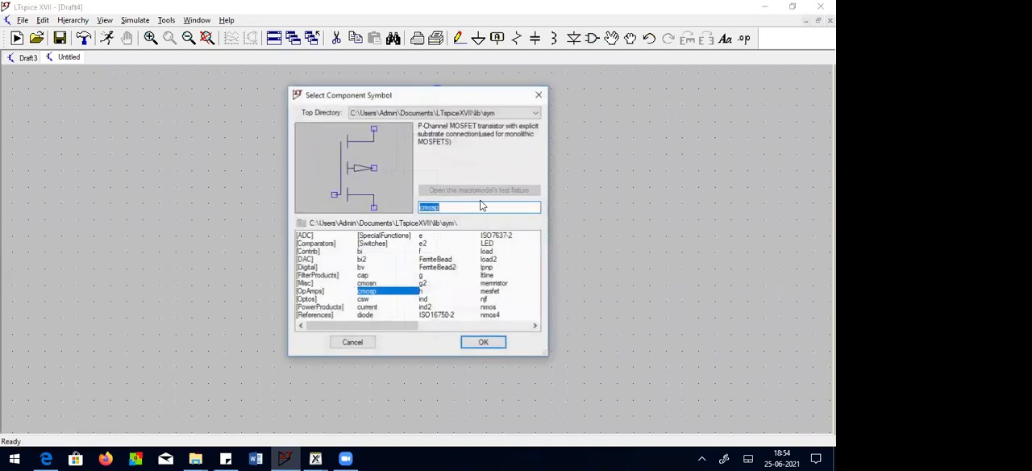
left_click(493, 308)
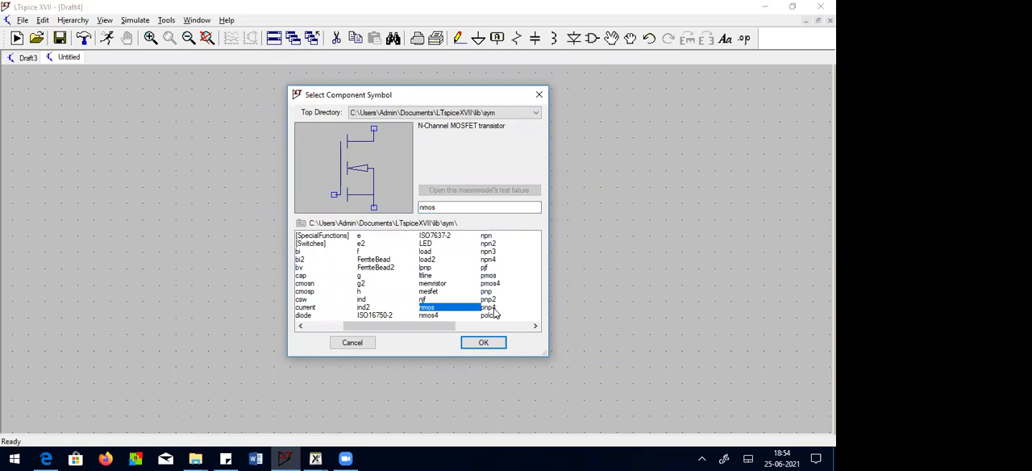
key("v")
left_click(438, 309)
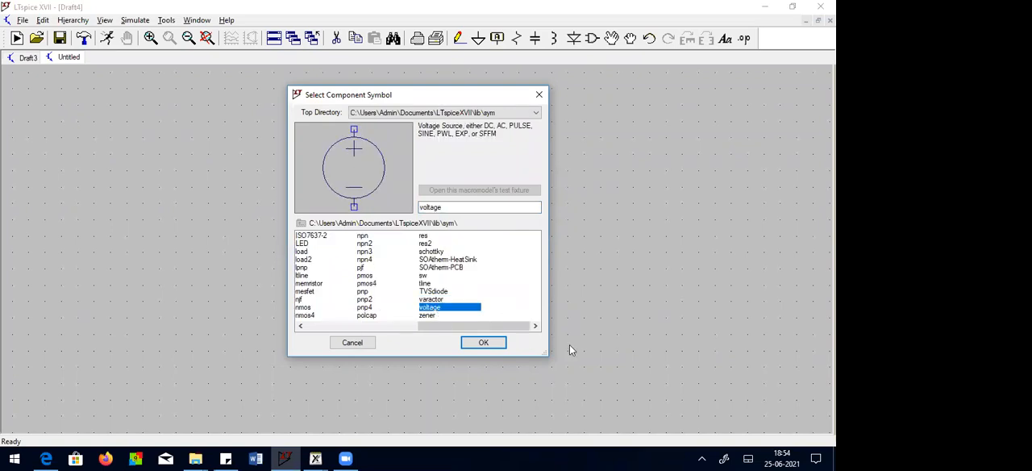
left_click(484, 342)
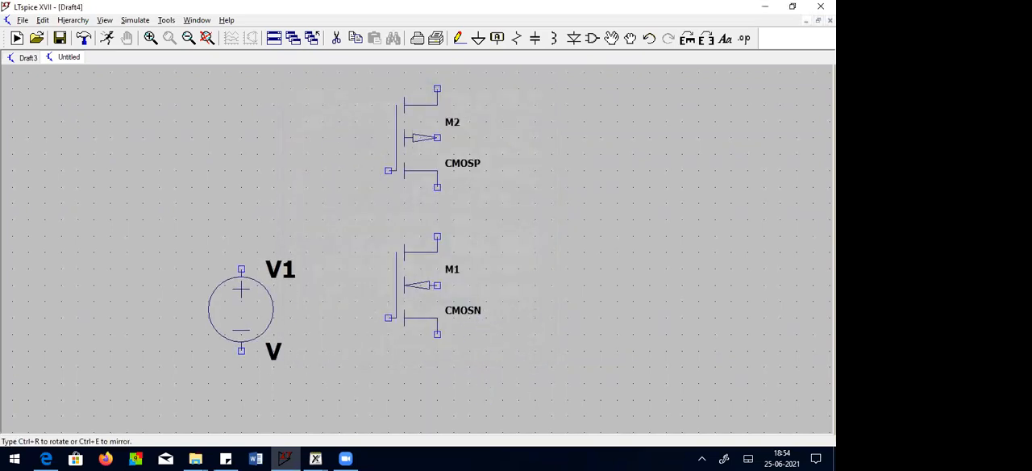
left_click(224, 307)
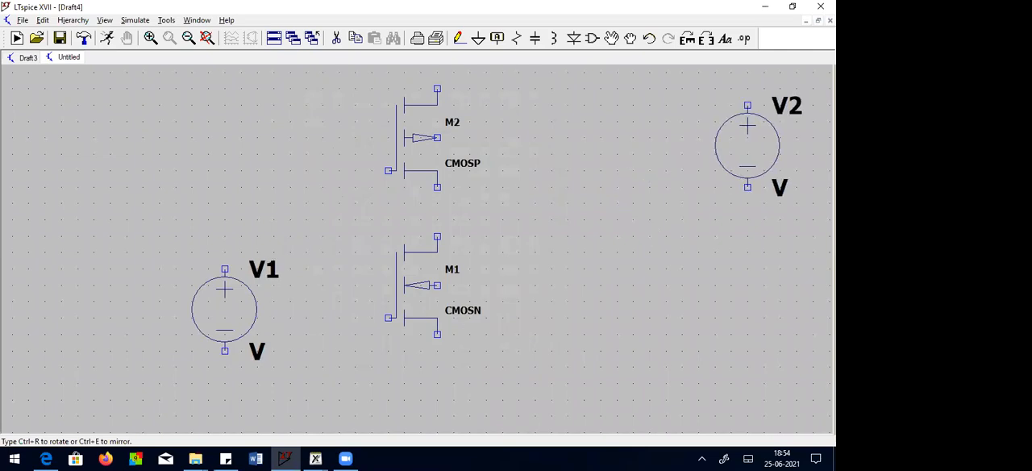
left_click(584, 129)
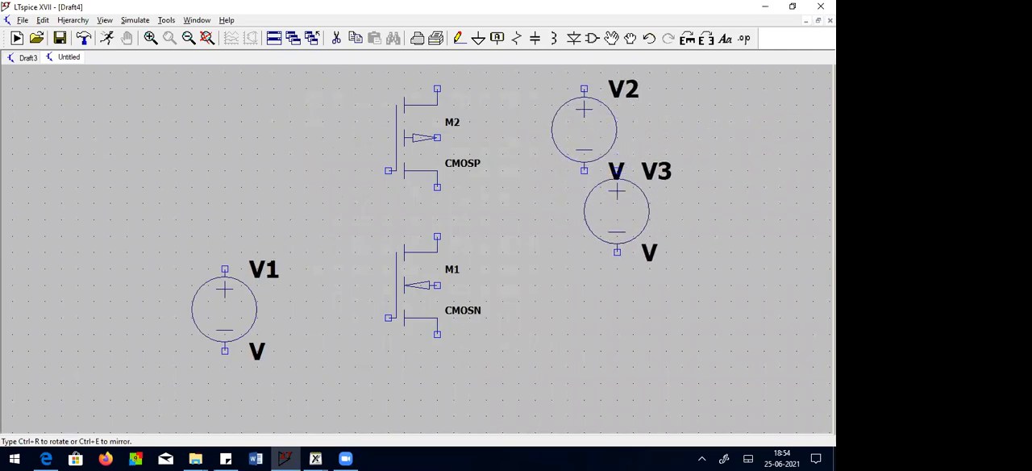
key("Escape")
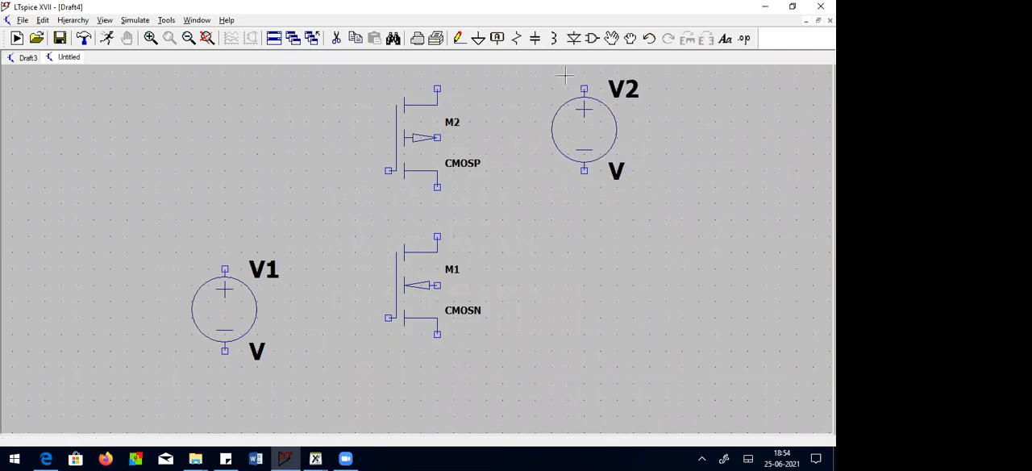
Step: Attach ground symbols to the negative terminals of both voltage sources
key("g")
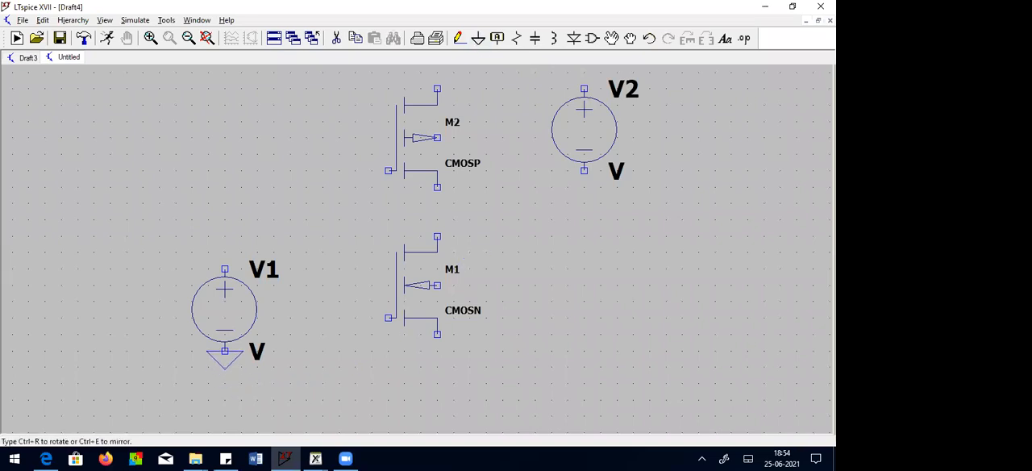
left_click(224, 351)
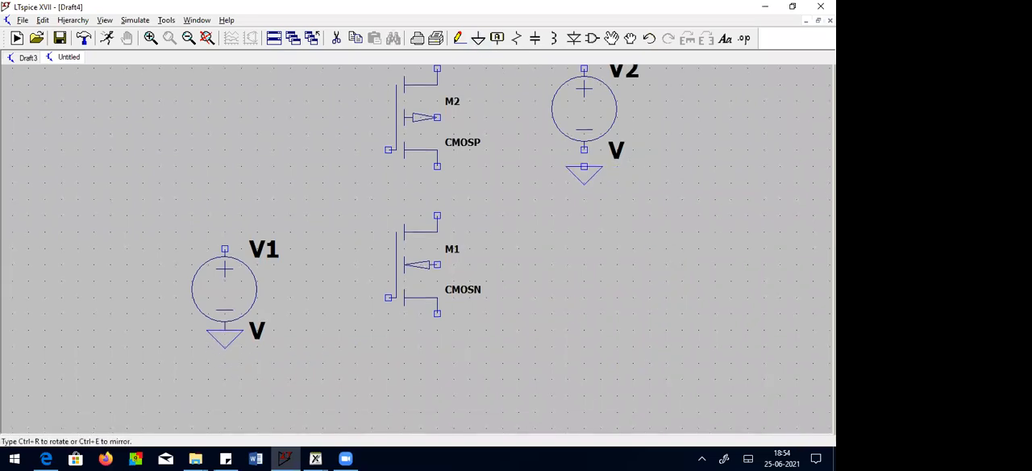
left_click(584, 149)
right_click(699, 185)
Step: Place a cap component to the right of the transistors, below the right-hand voltage source
left_click(592, 38)
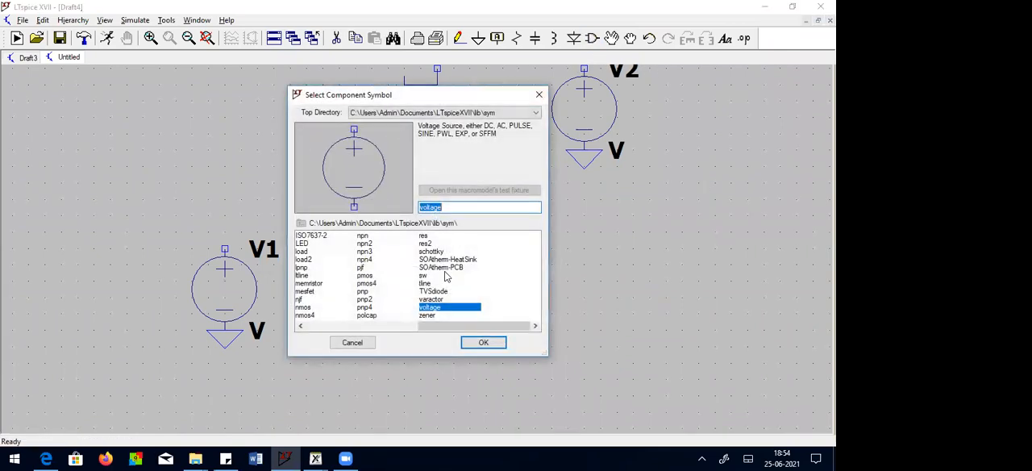
left_click(371, 295)
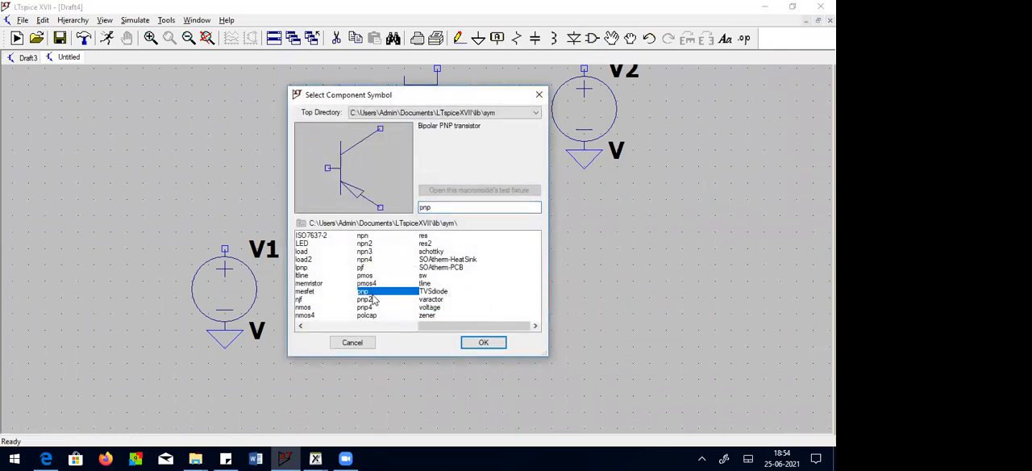
scroll(374, 300, "up", 5)
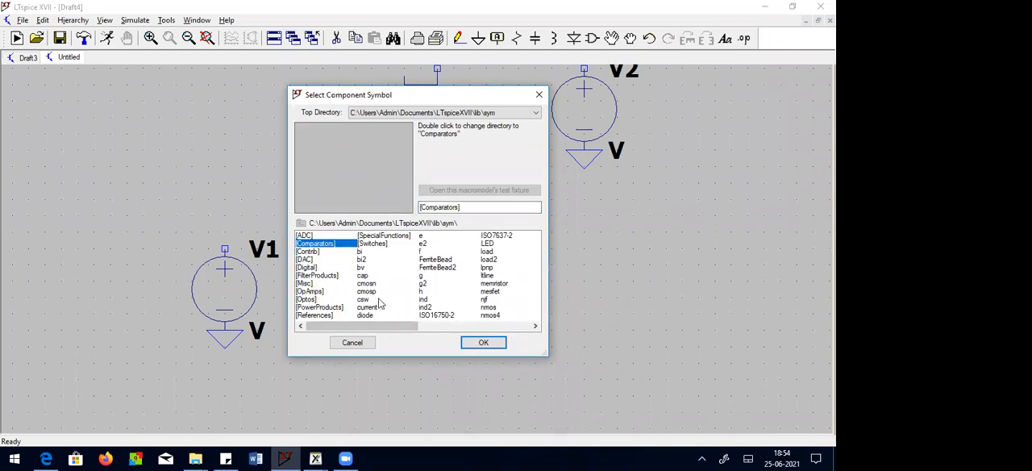
left_click(535, 328)
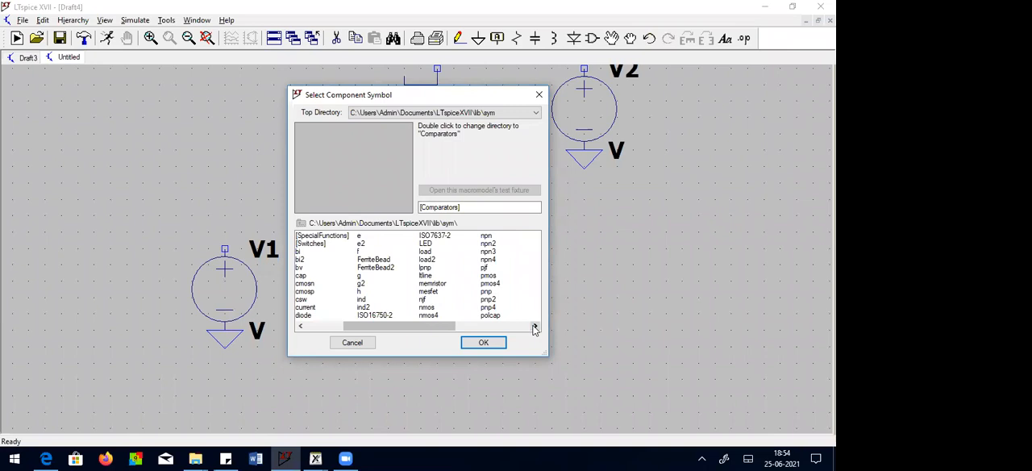
left_click(488, 294)
key("c")
key("c")
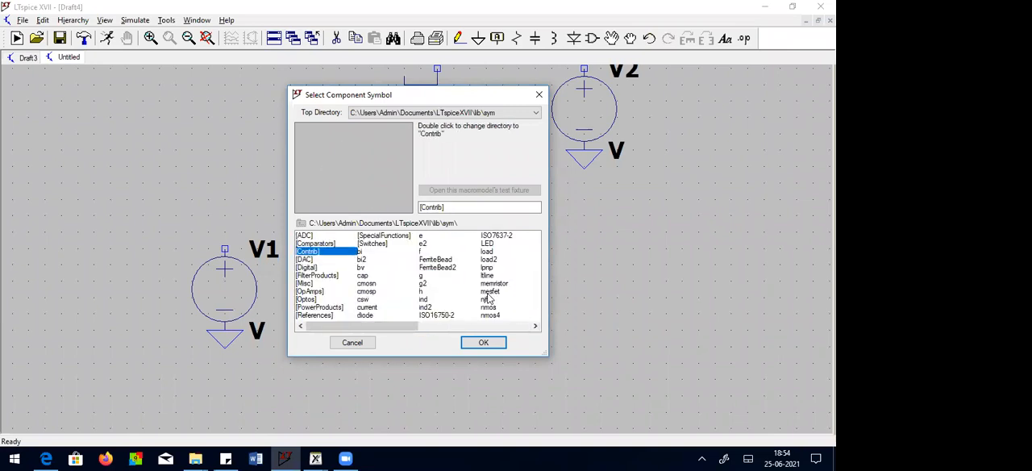
left_click(362, 276)
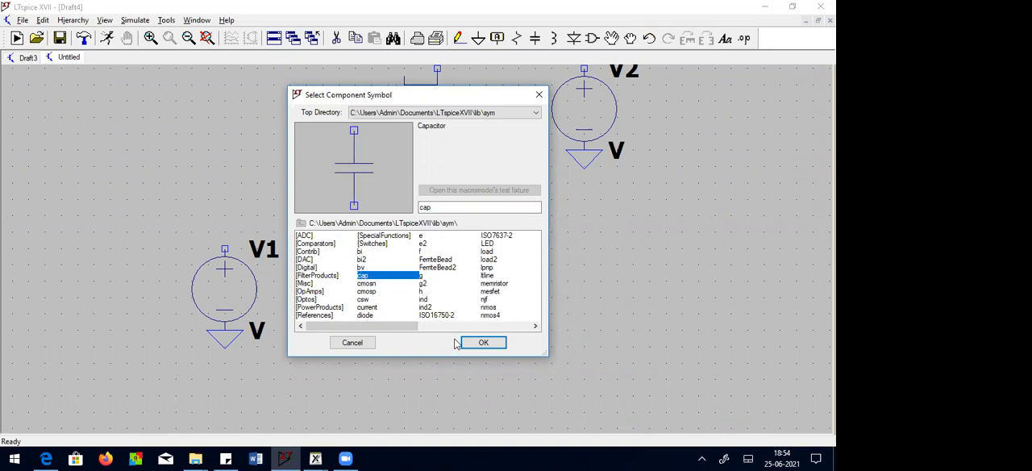
left_click(483, 342)
left_click(503, 281)
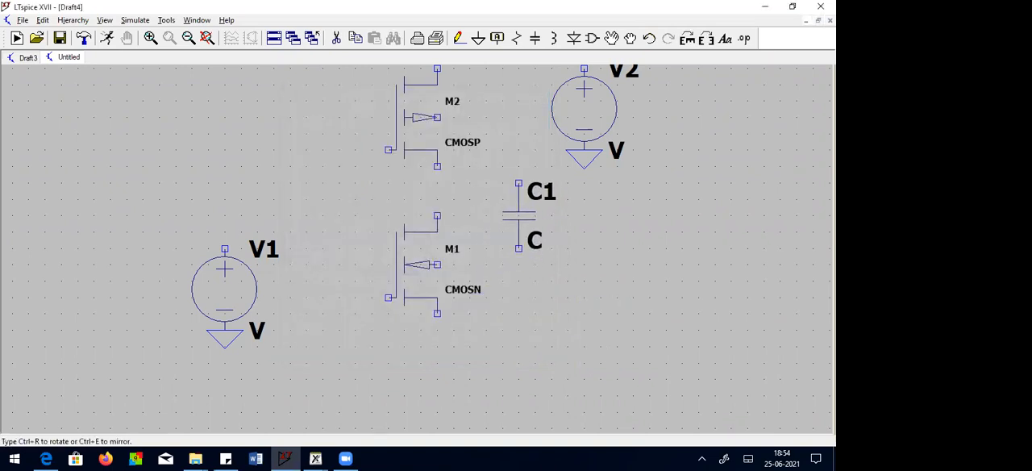
left_click(535, 217)
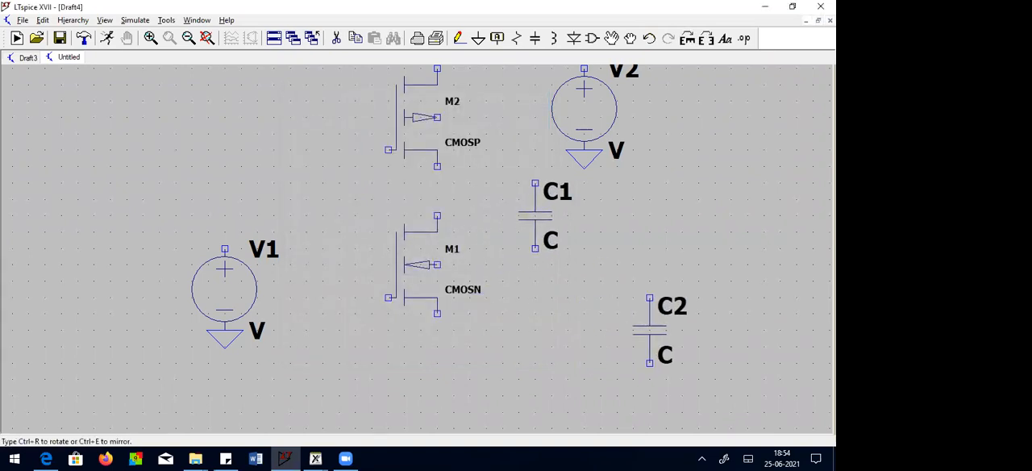
key("Escape")
Step: Attach ground symbols to the capacitor's lower terminal and the NMOS source terminal
left_click(478, 37)
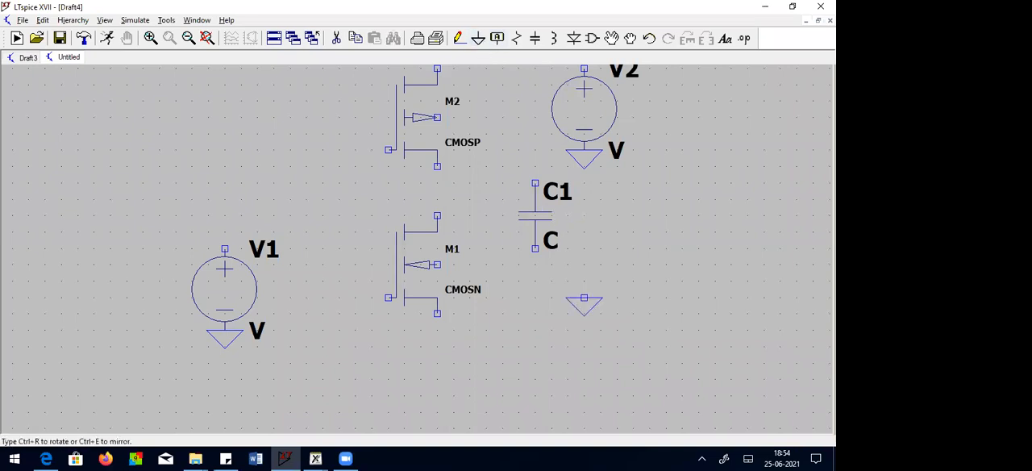
left_click(534, 249)
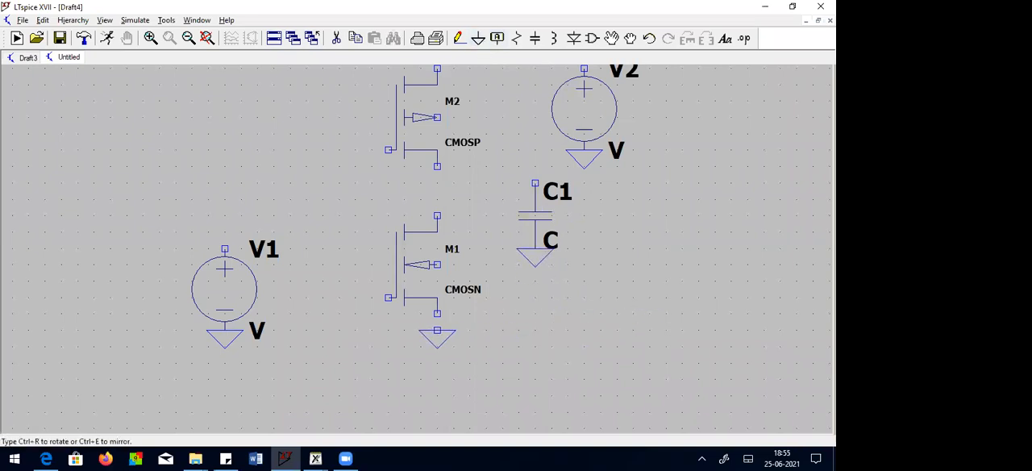
left_click(437, 317)
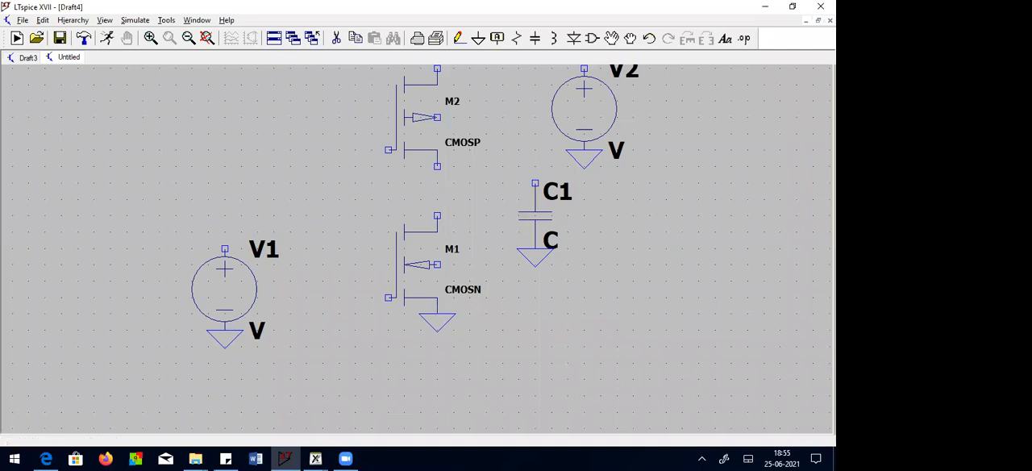
key("Escape")
Step: Wire the PMOS and NMOS gates together and connect the input voltage source's positive terminal to that gate line
left_click(459, 39)
left_click(389, 150)
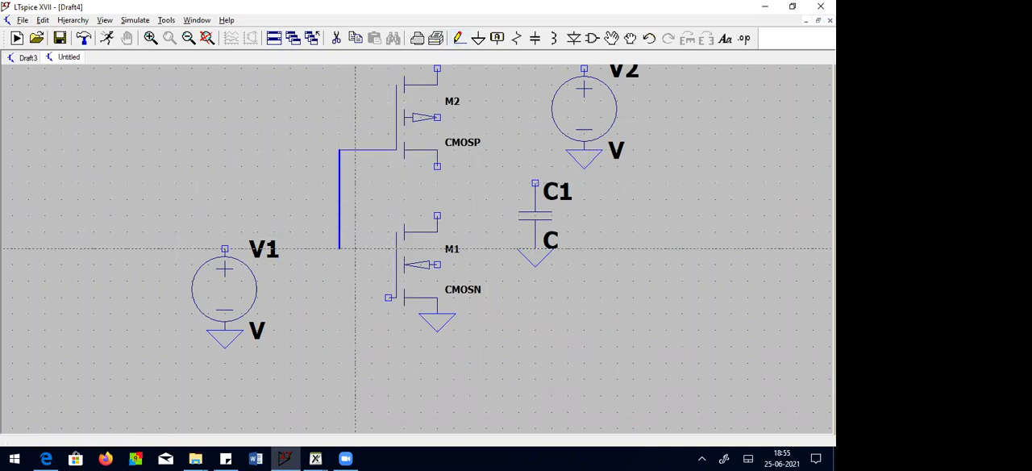
left_click(340, 298)
left_click(388, 297)
left_click(224, 248)
left_click(340, 215)
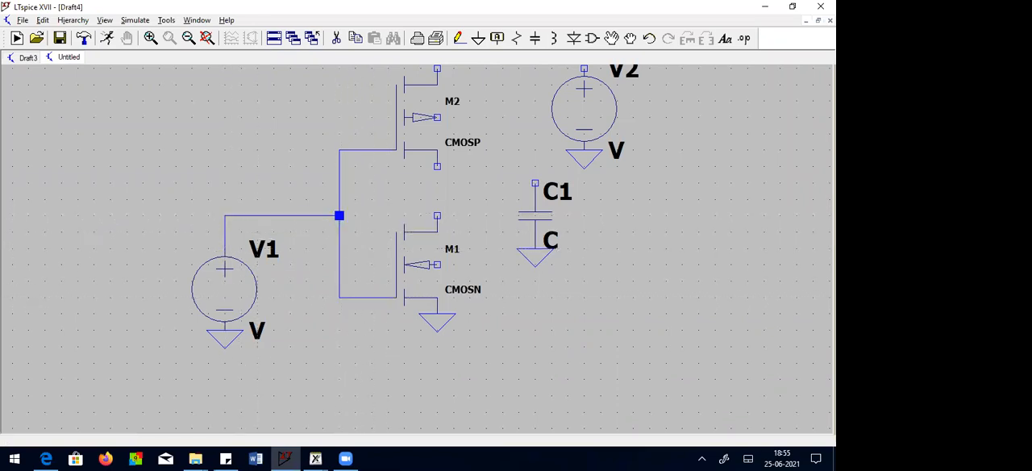
Step: Wire the PMOS and NMOS drains together and connect the NMOS body terminal to its grounded source
left_click(437, 166)
left_click(438, 216)
left_click(437, 265)
left_click(486, 298)
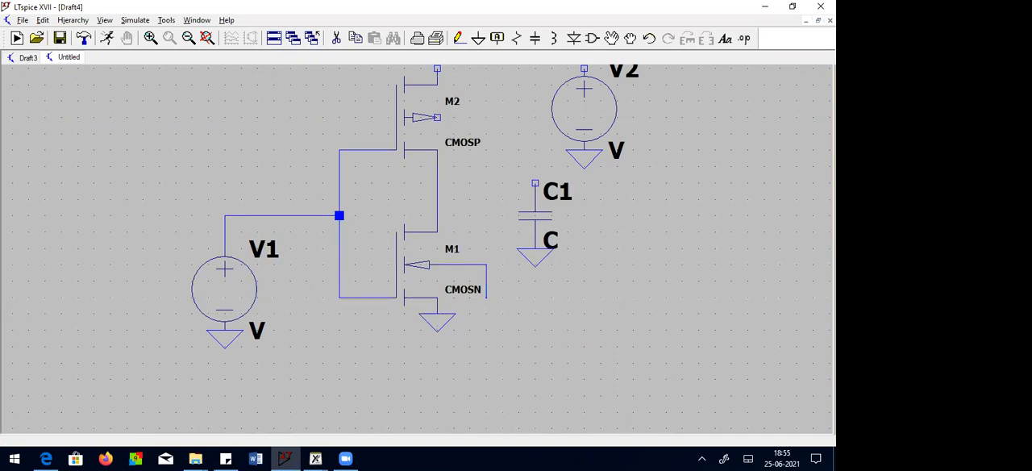
left_click(437, 297)
key("Escape")
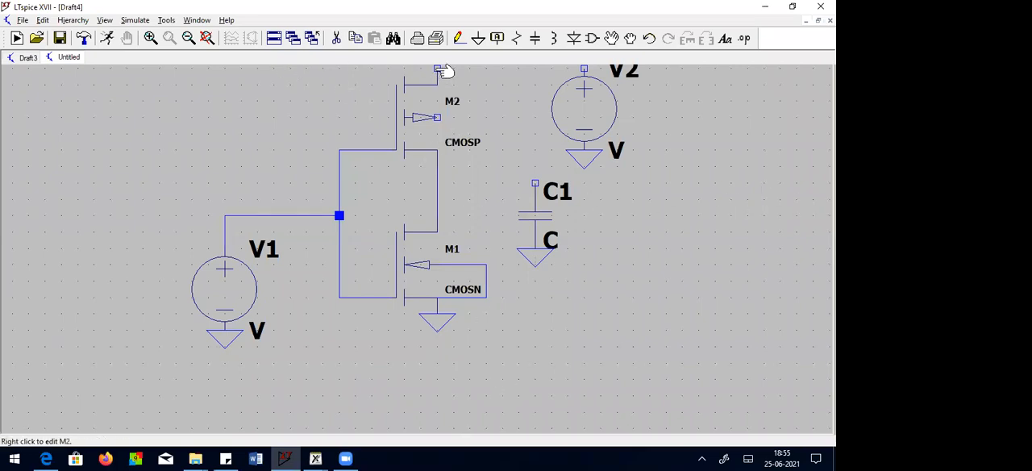
Step: Wire the PMOS body terminal to its upper source terminal with a loop on the transistor's right side
left_click(206, 39)
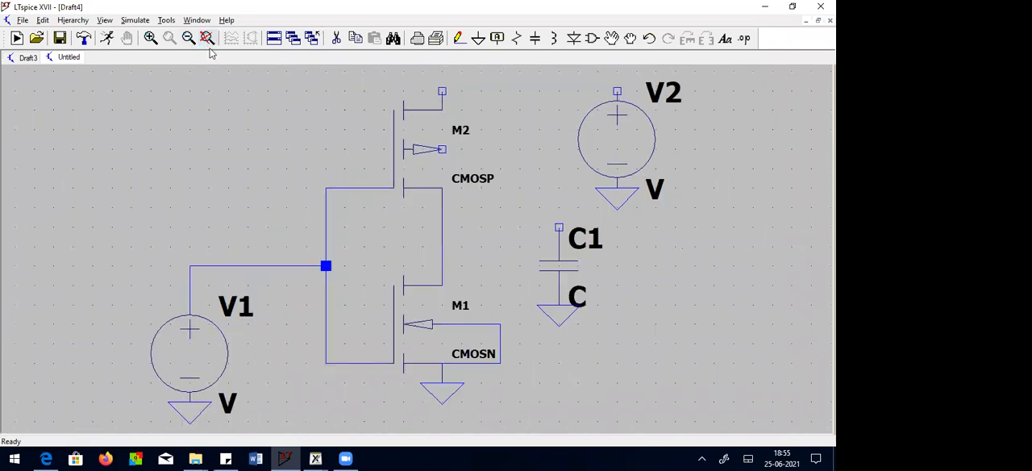
left_click(458, 38)
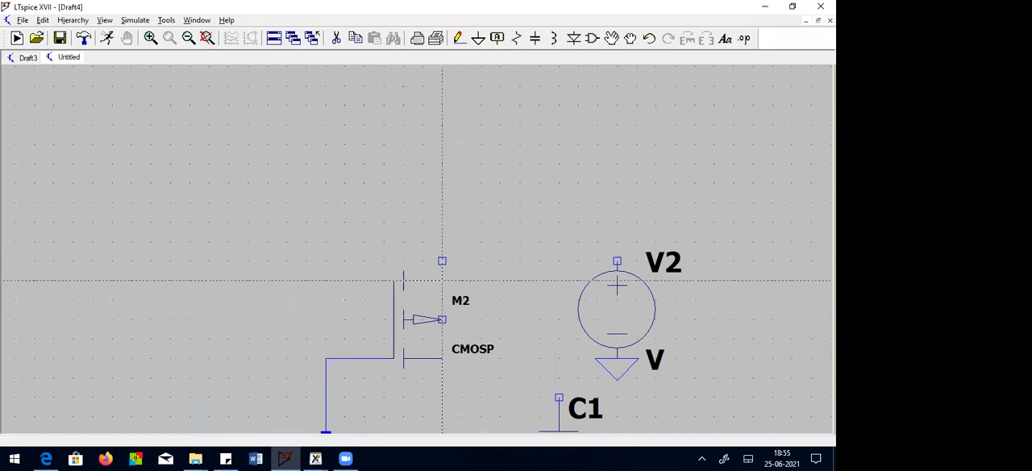
left_click(442, 260)
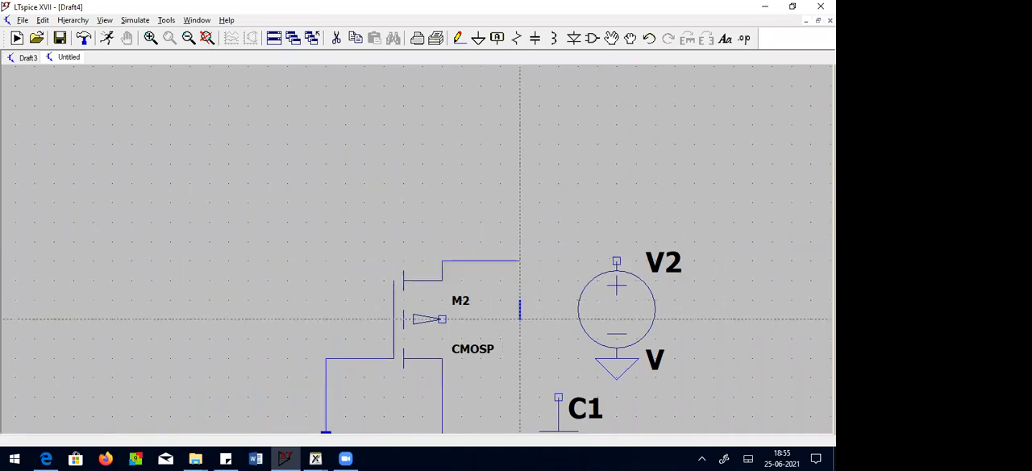
left_click(520, 319)
left_click(442, 319)
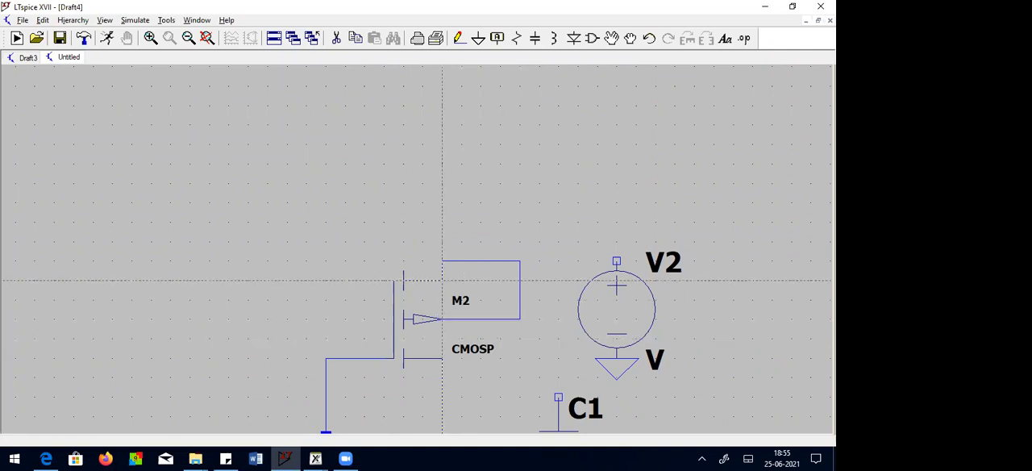
left_click(423, 260)
key("Escape")
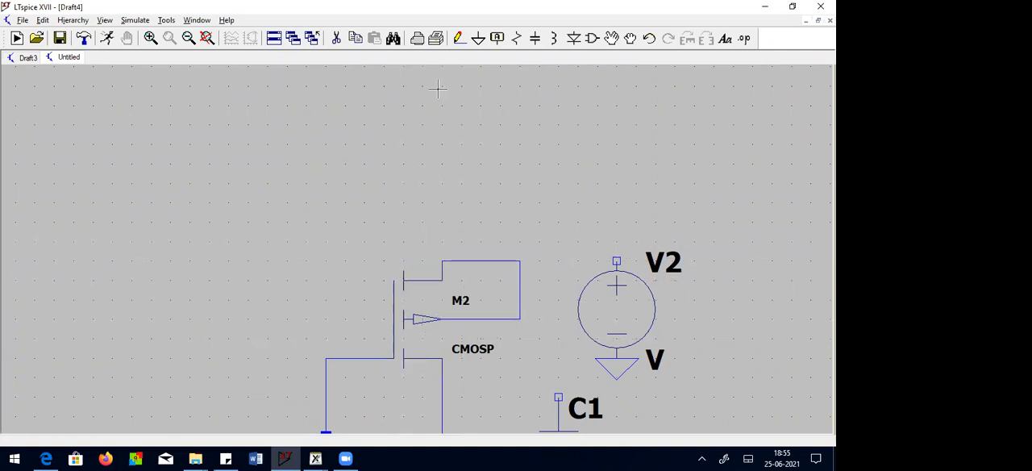
Step: Wire the PMOS source terminal up and across to the positive terminal of the right-hand supply source
left_click(459, 38)
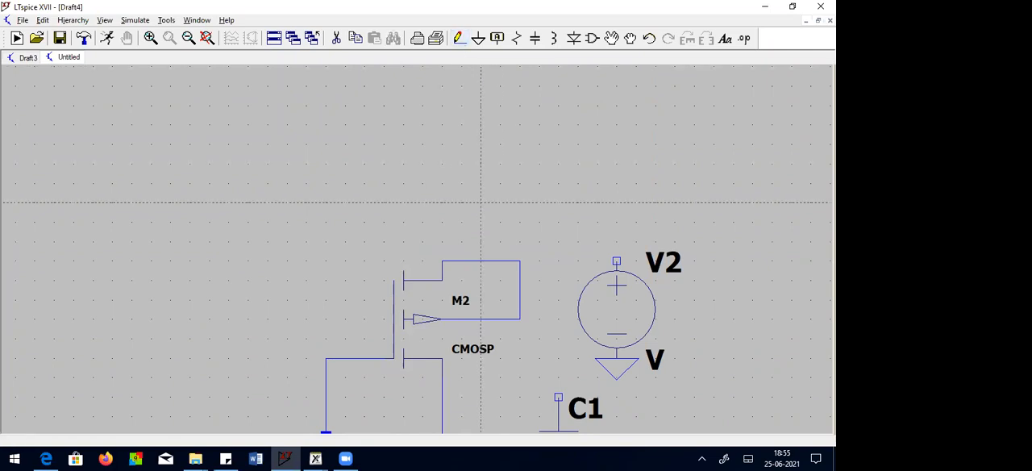
left_click(442, 261)
left_click(442, 222)
left_click(617, 221)
left_click(617, 261)
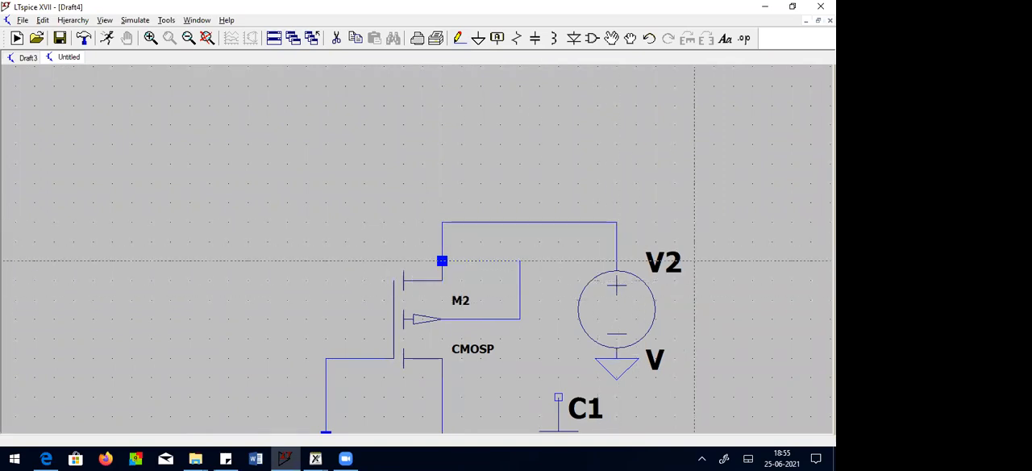
Step: Wire the capacitor's upper terminal to the output node between the two transistor drains
left_click(206, 37)
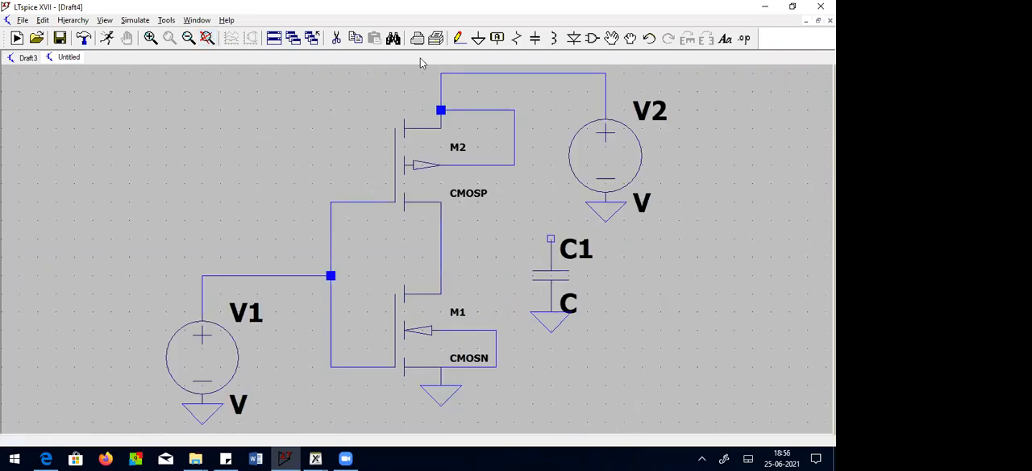
left_click(459, 38)
left_click(551, 239)
left_click(441, 239)
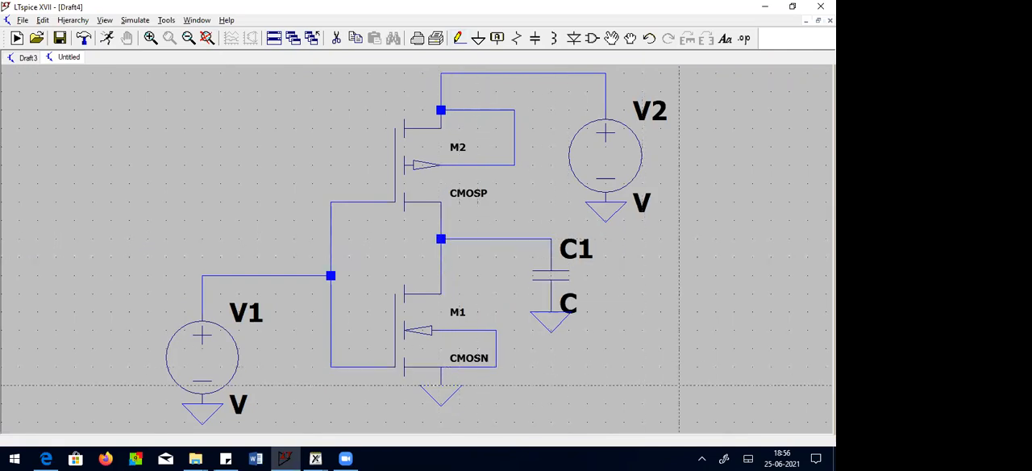
key("Escape")
Step: Set the PMOS transistor M2's length to 180n and width to 500n
right_click(413, 184)
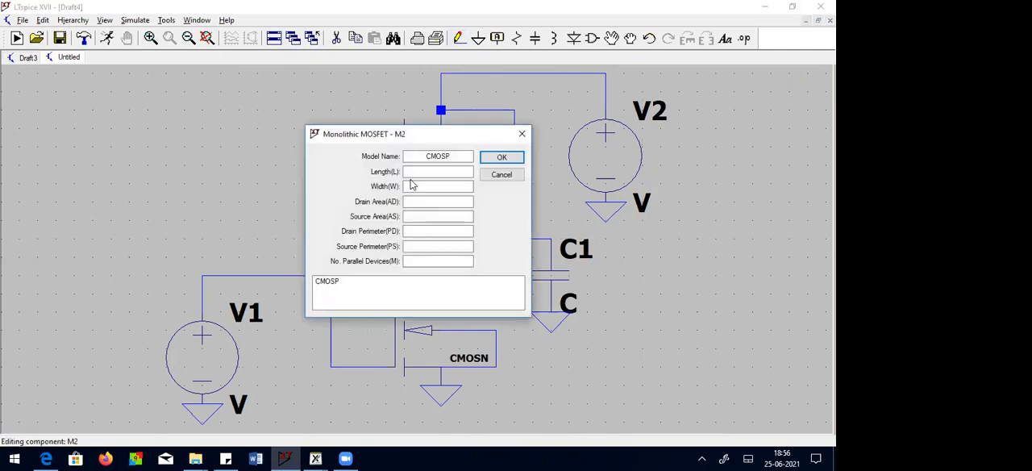
left_click(419, 172)
type("180n")
left_click(434, 186)
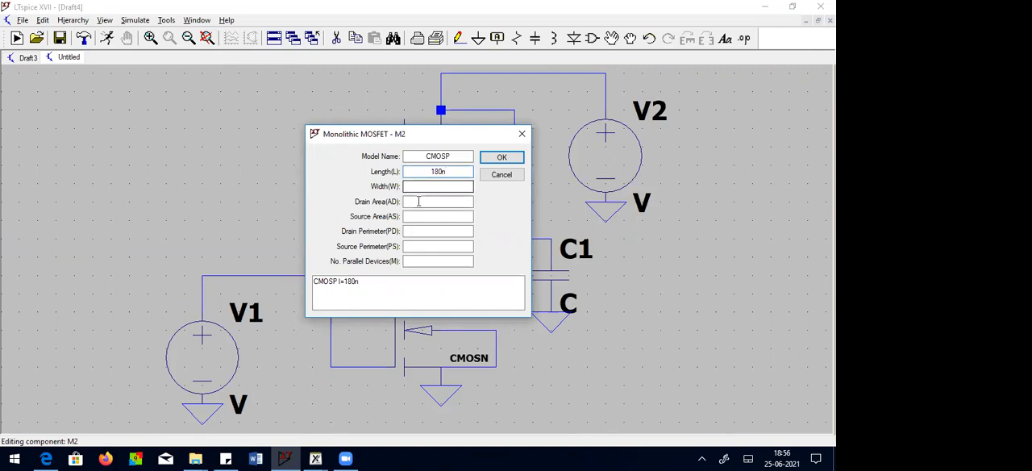
type("500n")
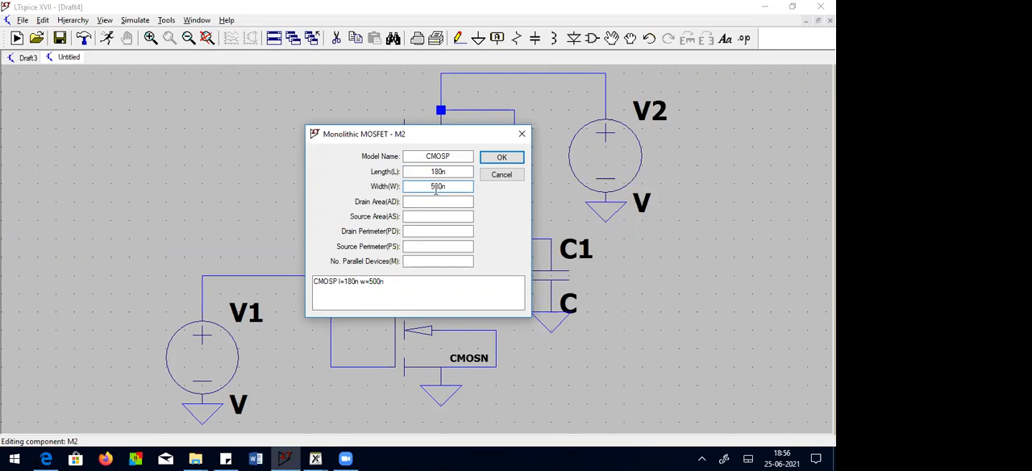
left_click(501, 158)
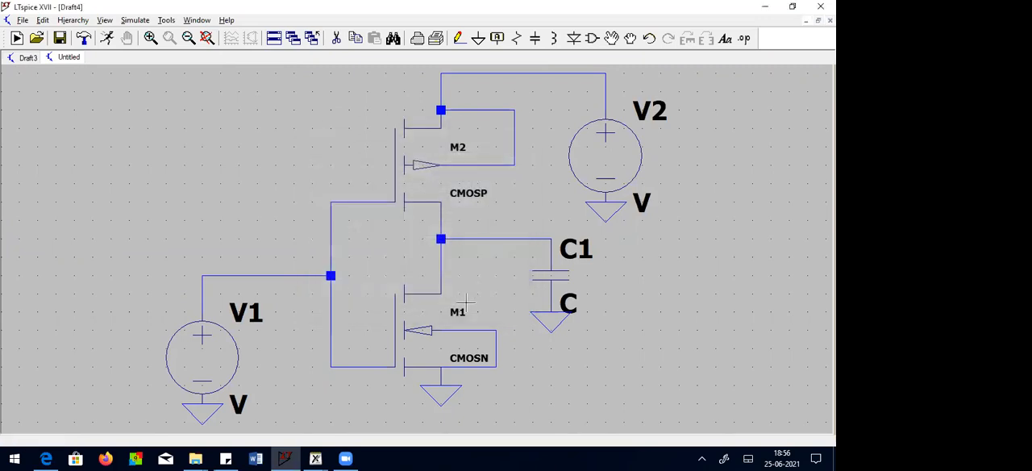
Step: Set the NMOS transistor M1's length to 180n and width to 200n
right_click(424, 334)
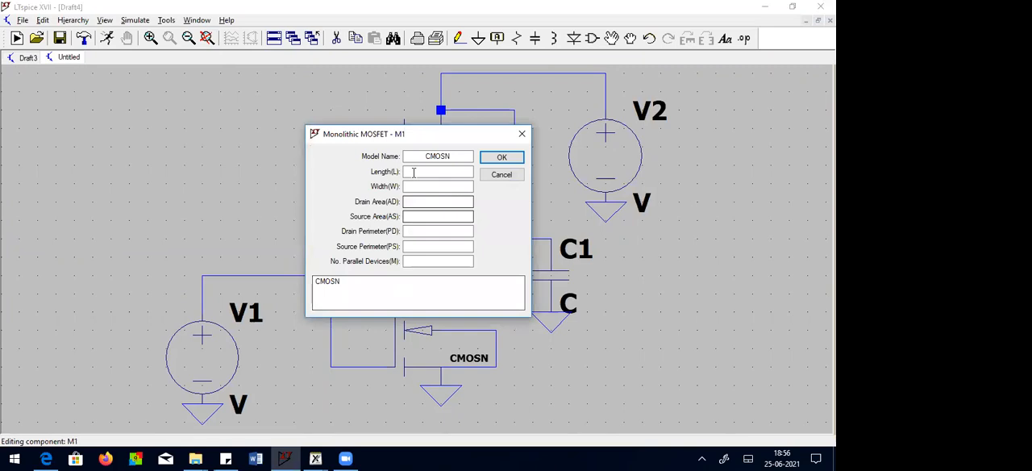
type("180n")
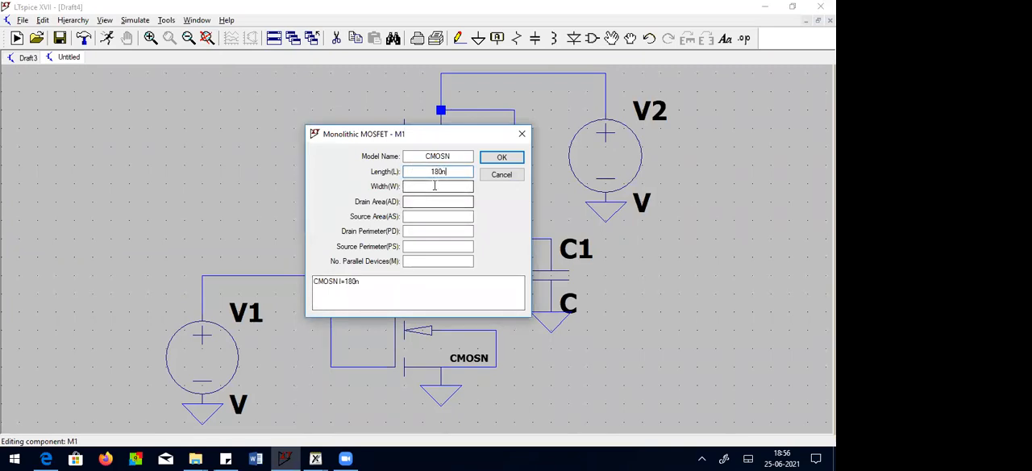
left_click(436, 186)
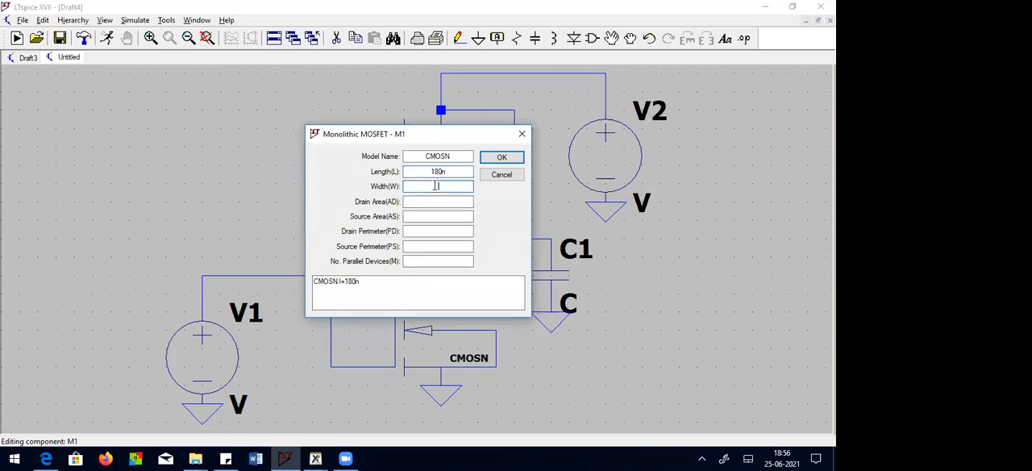
type("200")
type("n")
left_click(496, 158)
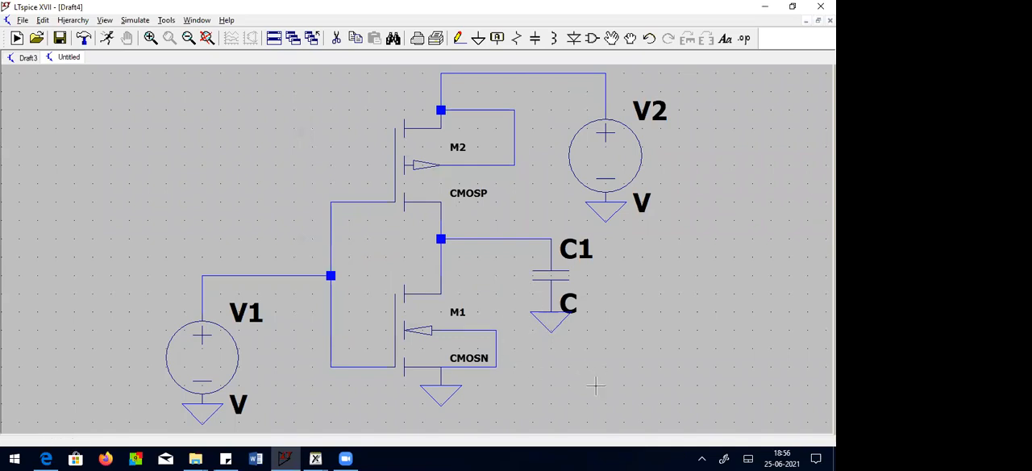
Step: Set the load capacitor C1's capacitance to 10p
right_click(550, 278)
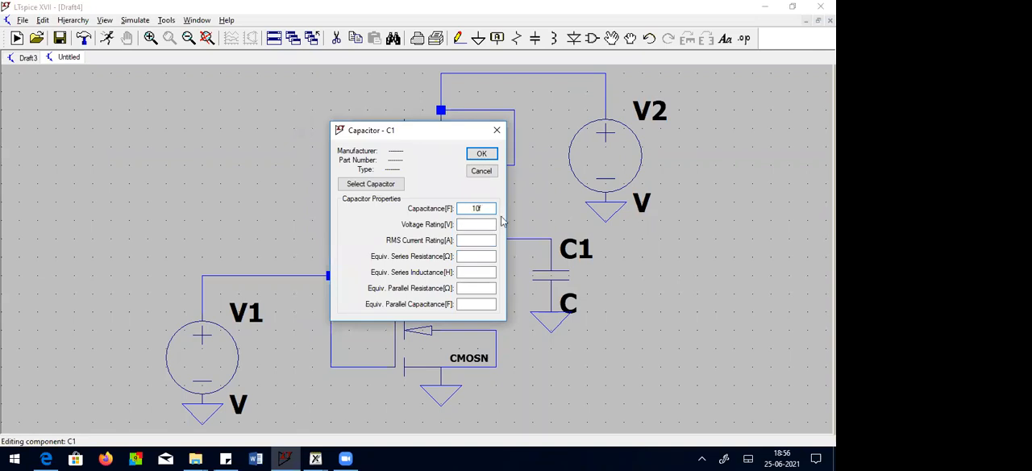
type("p")
left_click(484, 153)
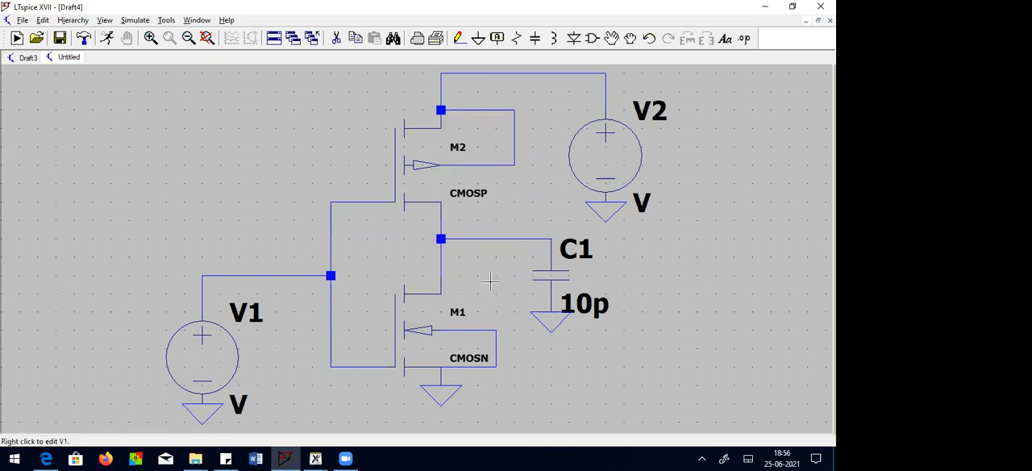
Step: Set the DC value of both the supply source V2 and the input source V1 to 1.8 V
right_click(615, 170)
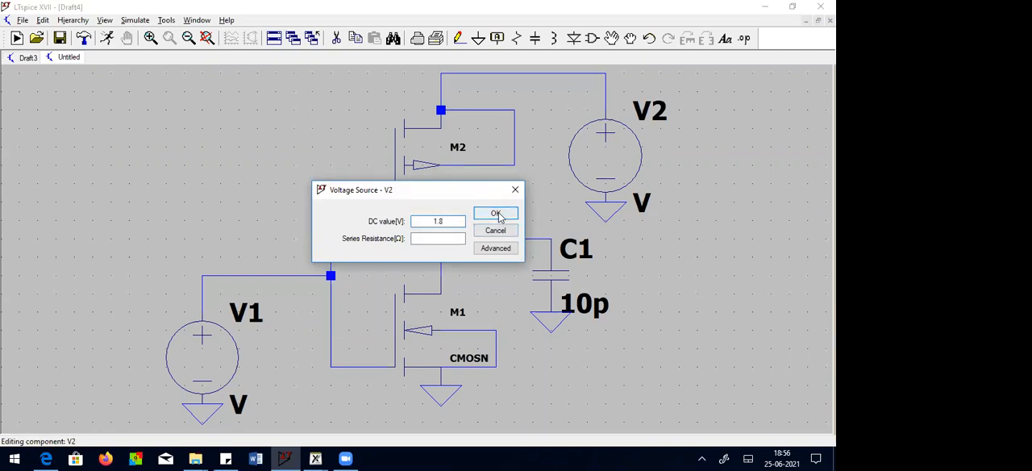
left_click(496, 213)
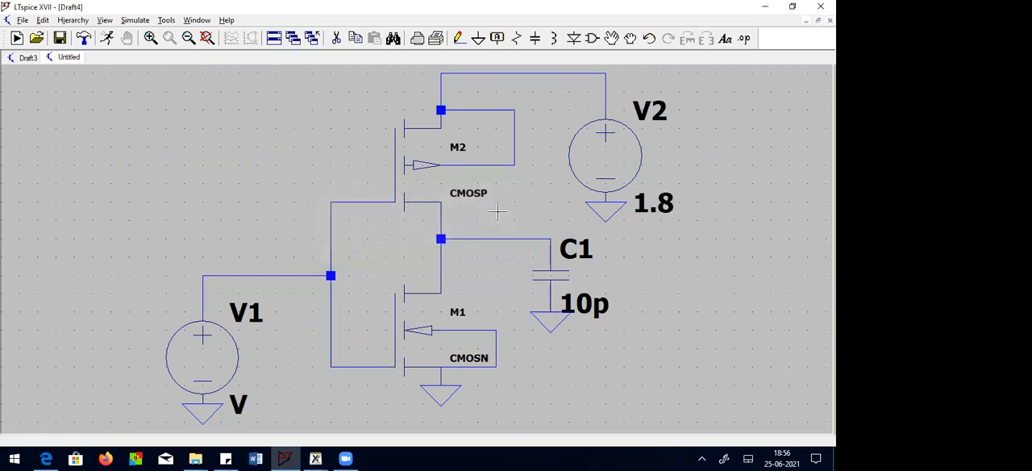
right_click(216, 364)
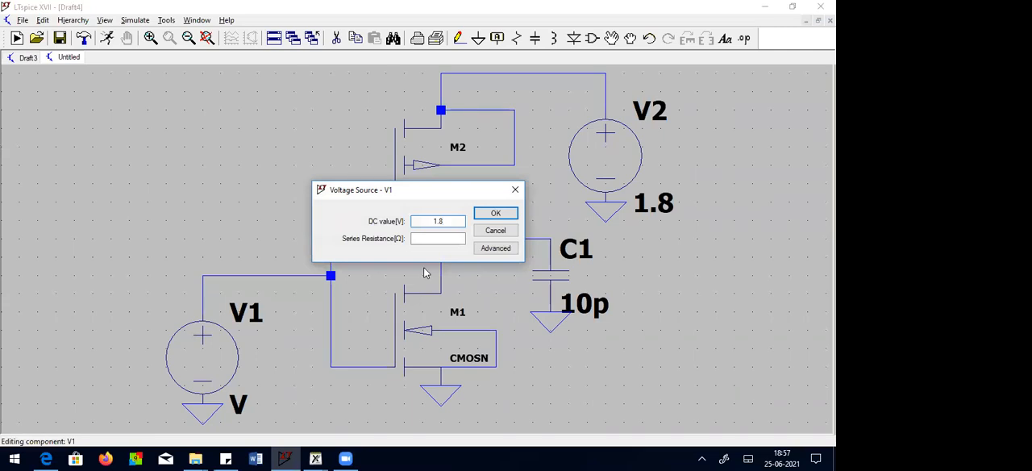
type("1.8")
left_click(496, 213)
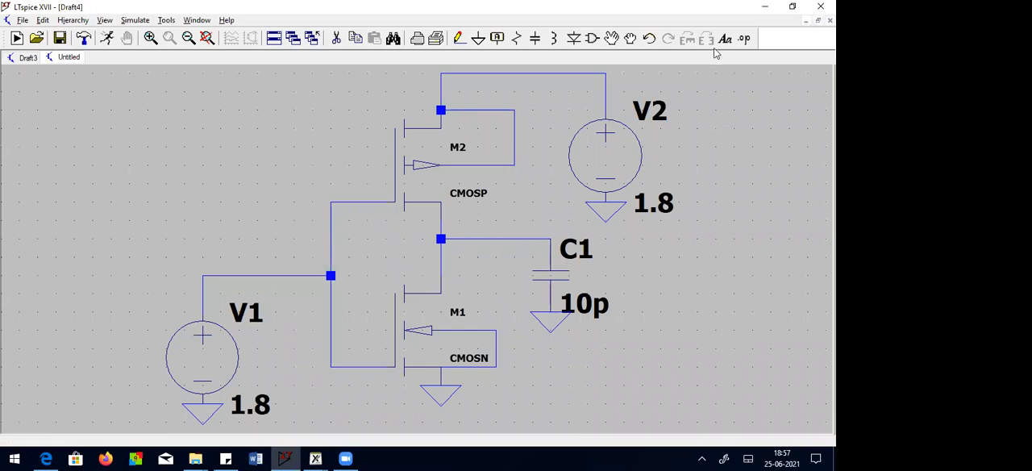
Step: Add the SPICE directive ".INCLUDE tsmc018.lib" and place it below and to the right of the inverter circuit
left_click(744, 38)
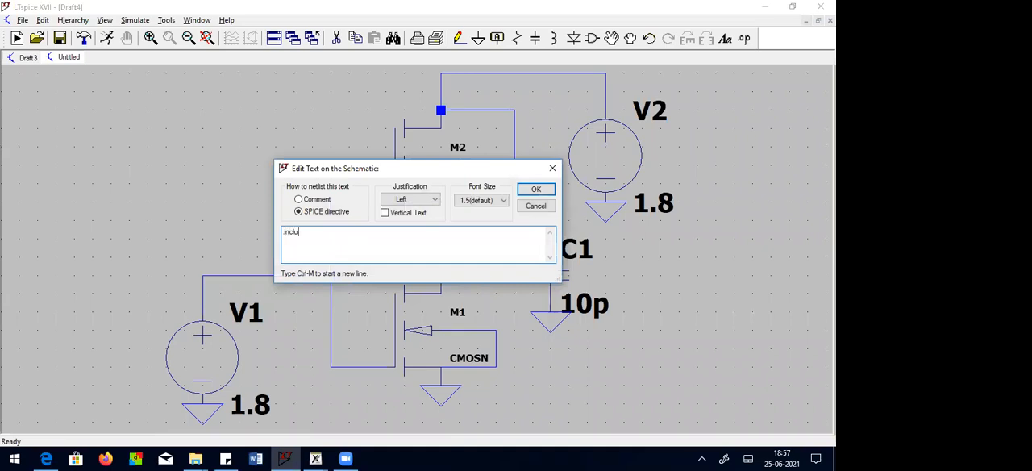
key("BackSpace")
key("BackSpace")
type(".INCLUDE tsmc018.lib")
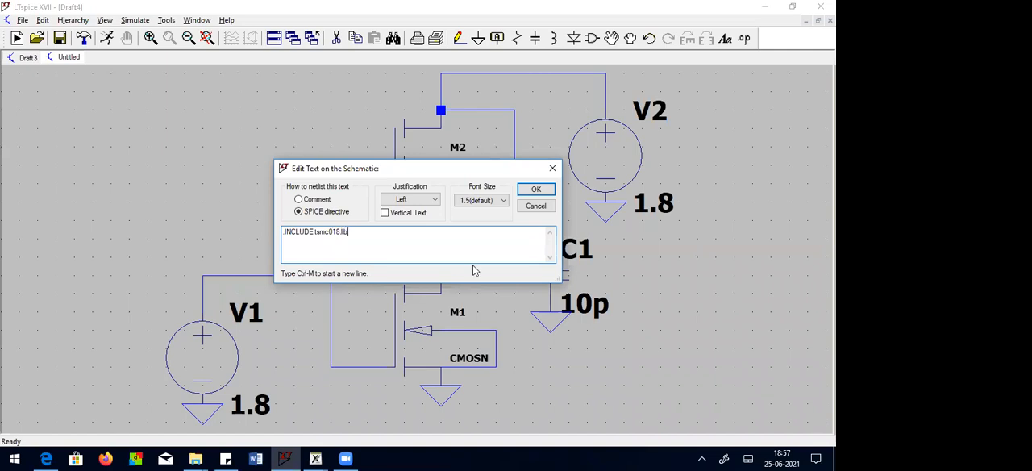
left_click(535, 190)
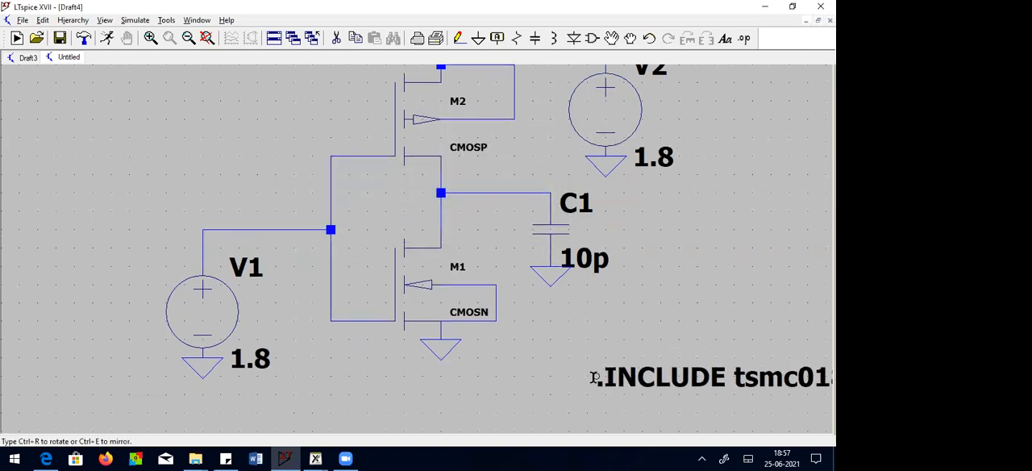
left_click(595, 375)
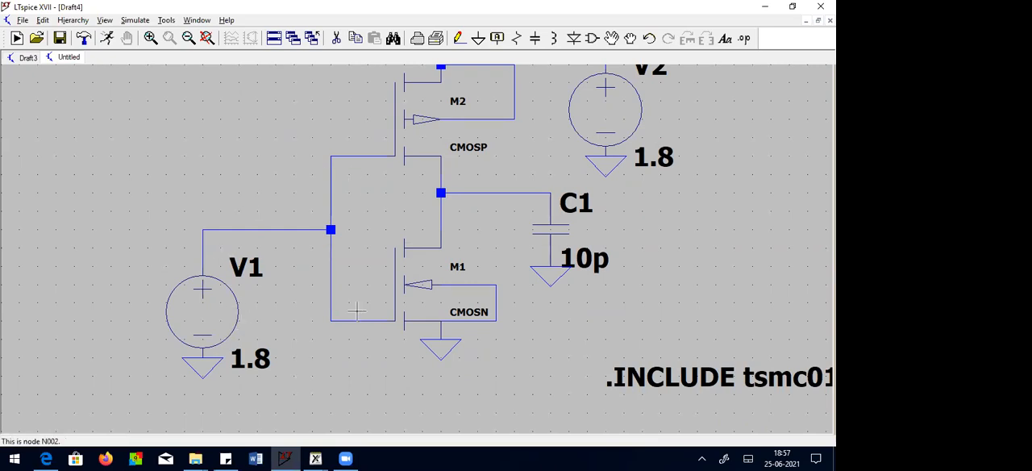
Step: Configure a DC sweep simulation command with V1 as the first source and a linear sweep type
left_click(135, 24)
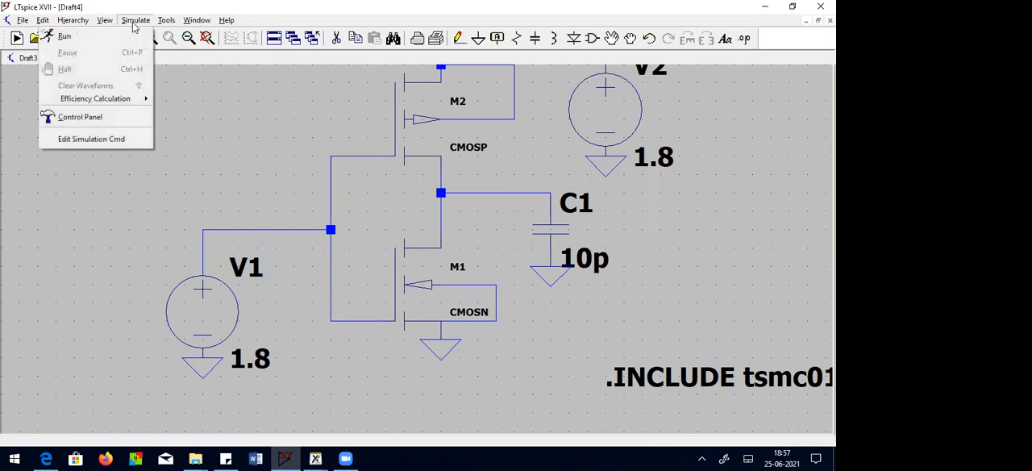
left_click(134, 139)
left_click(387, 145)
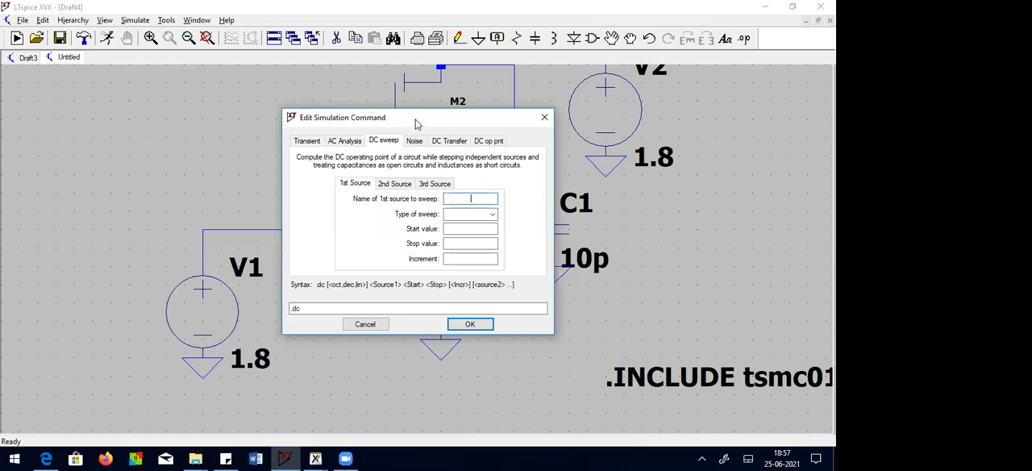
left_click_drag(413, 120, 446, 132)
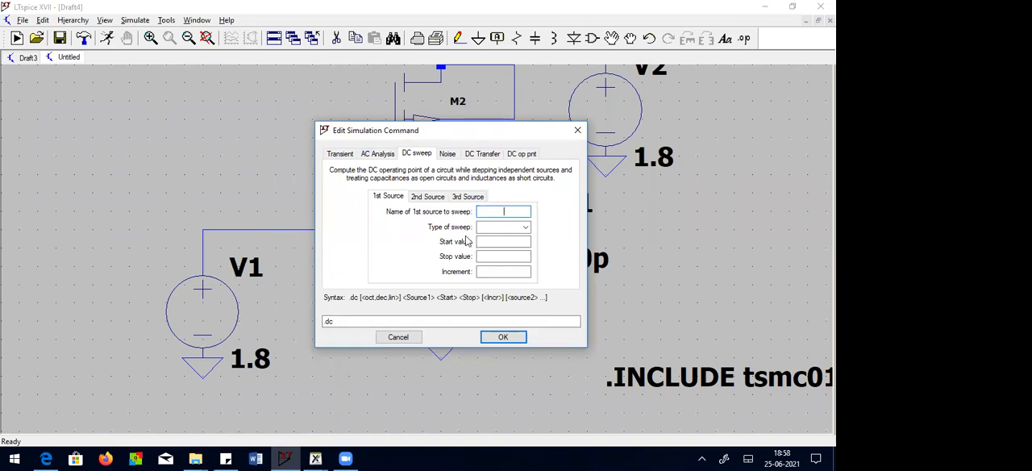
type("V1")
left_click(504, 229)
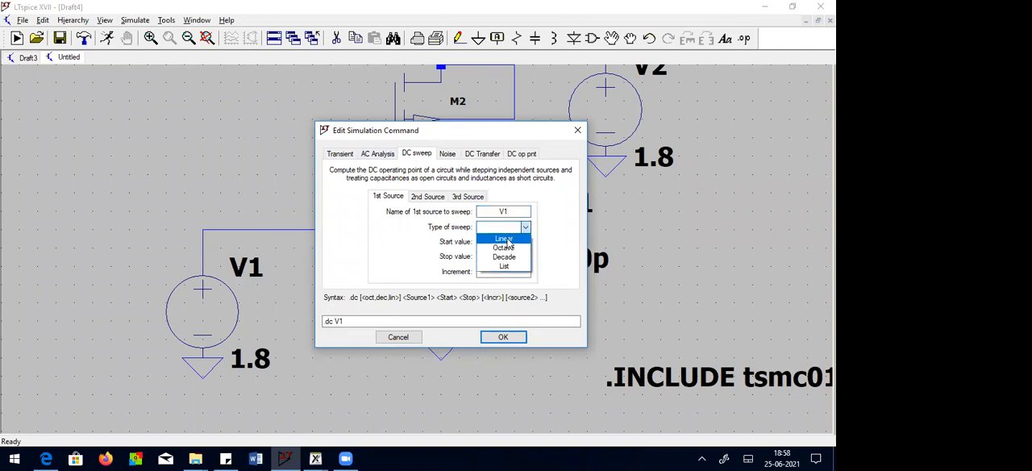
left_click(504, 239)
Step: Set the sweep to start at 0 and stop at 1.8, and place the directive below source V1
left_click(503, 242)
type("0")
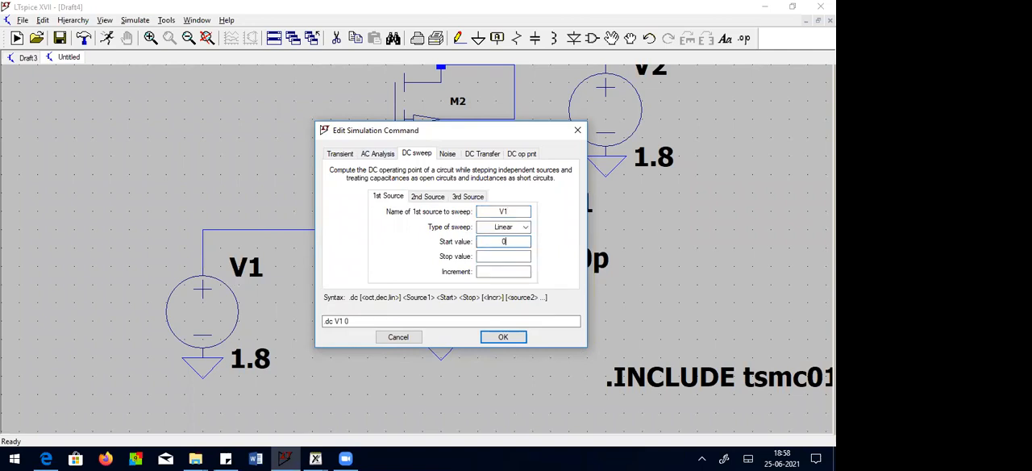
left_click(516, 255)
type("1.8")
left_click(503, 337)
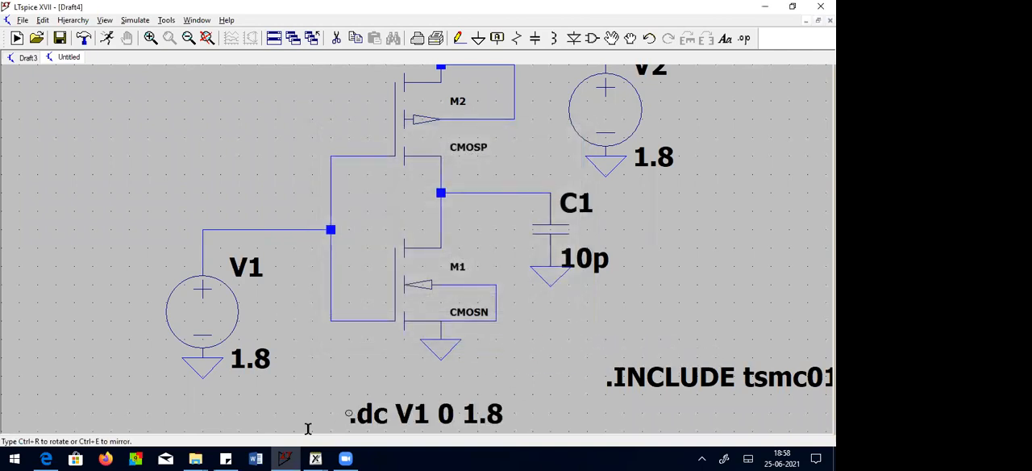
left_click(195, 242)
Step: Run the DC sweep simulation and close the Draft3 schematic
left_click(205, 39)
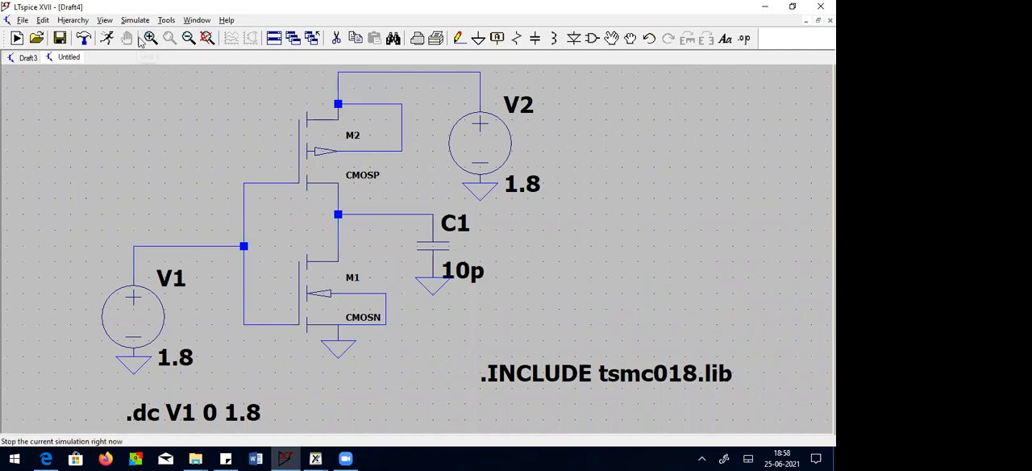
left_click(106, 39)
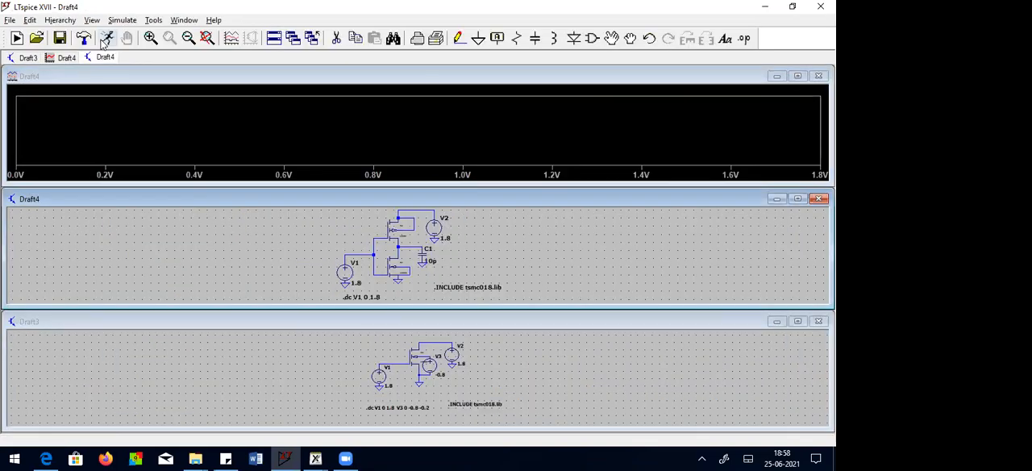
left_click(819, 321)
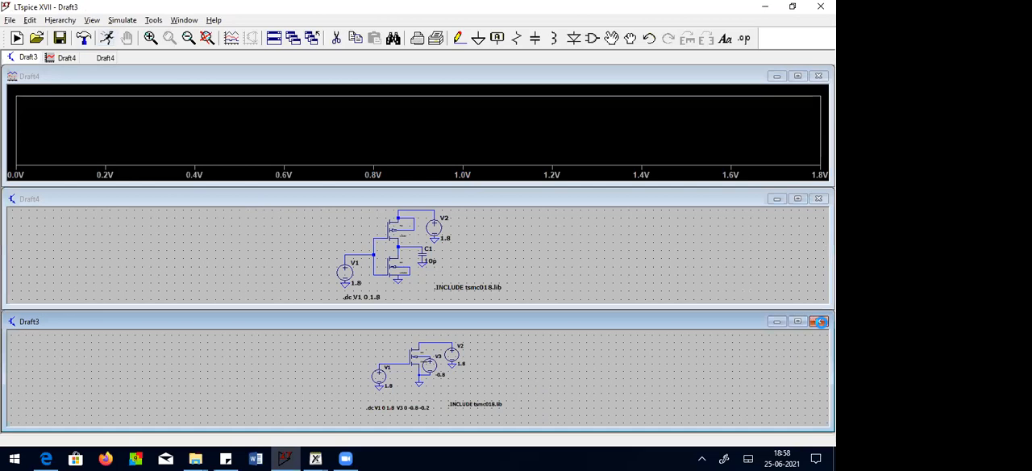
left_click(441, 258)
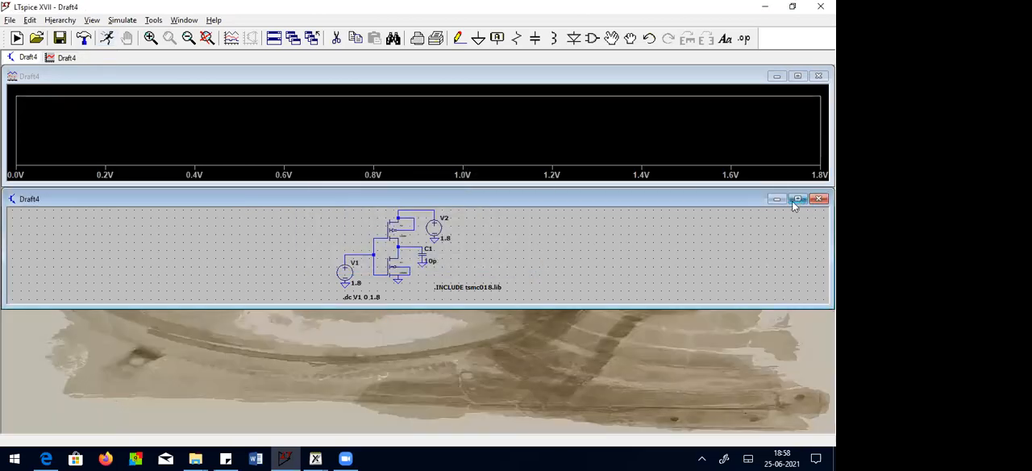
Step: Resize the Draft4 schematic and waveform windows so that together they fill the workspace
left_click_drag(654, 189, 650, 219)
left_click_drag(608, 305, 618, 430)
left_click(666, 185)
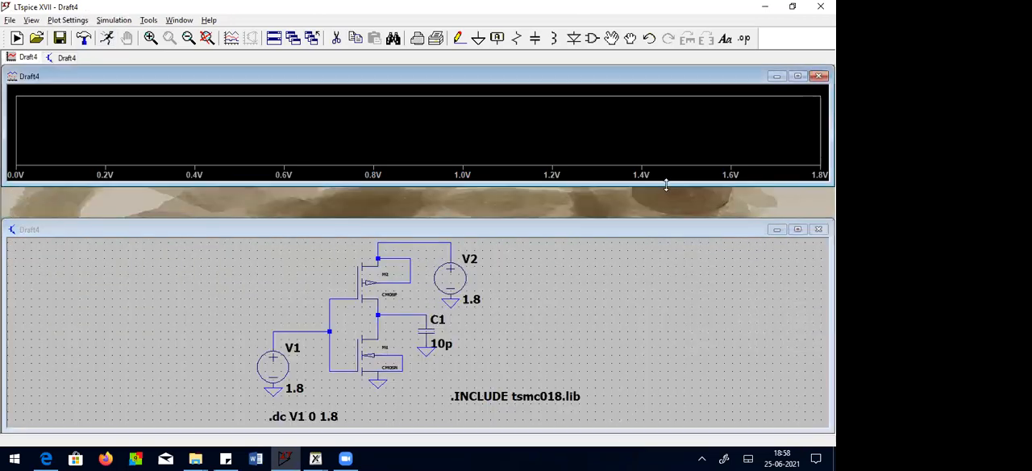
left_click_drag(666, 186, 663, 235)
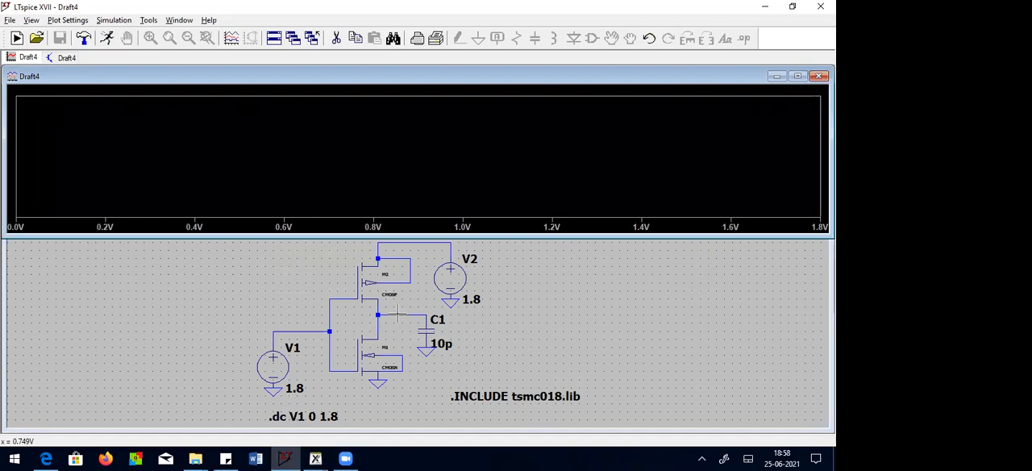
Step: Plot the voltage at the inverter's output node, examine the curve in a maximized plot window, and return to the schematic
left_click(540, 320)
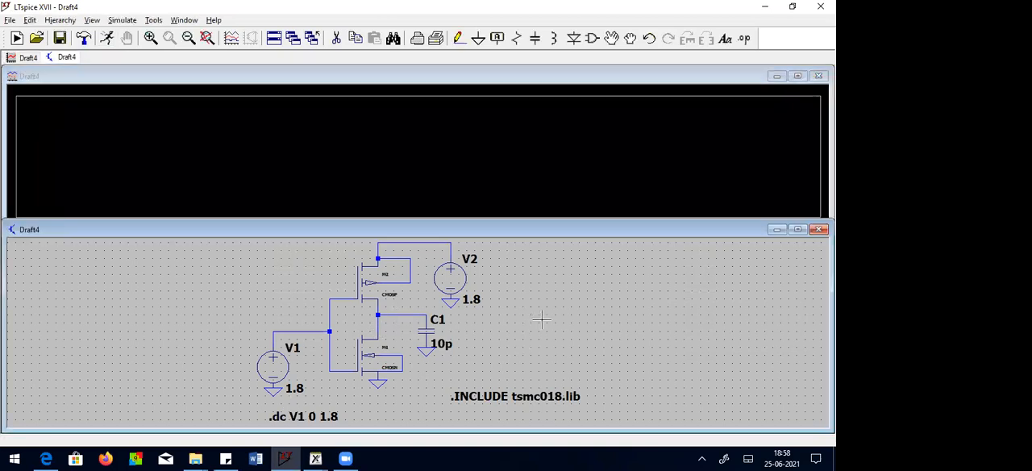
left_click(404, 313)
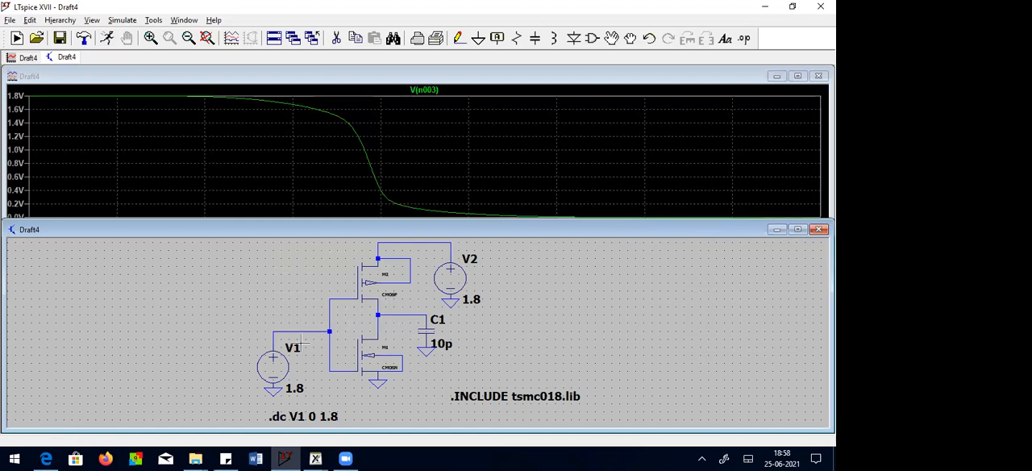
left_click(798, 77)
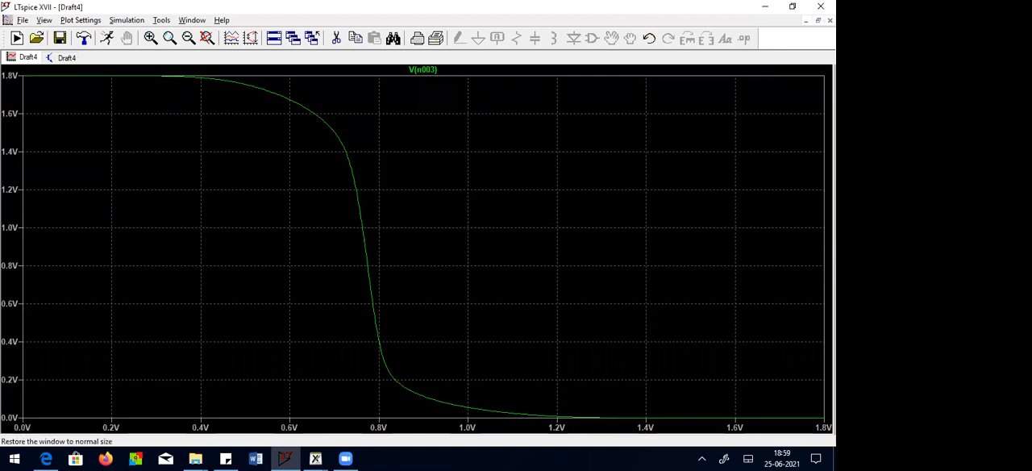
left_click(819, 20)
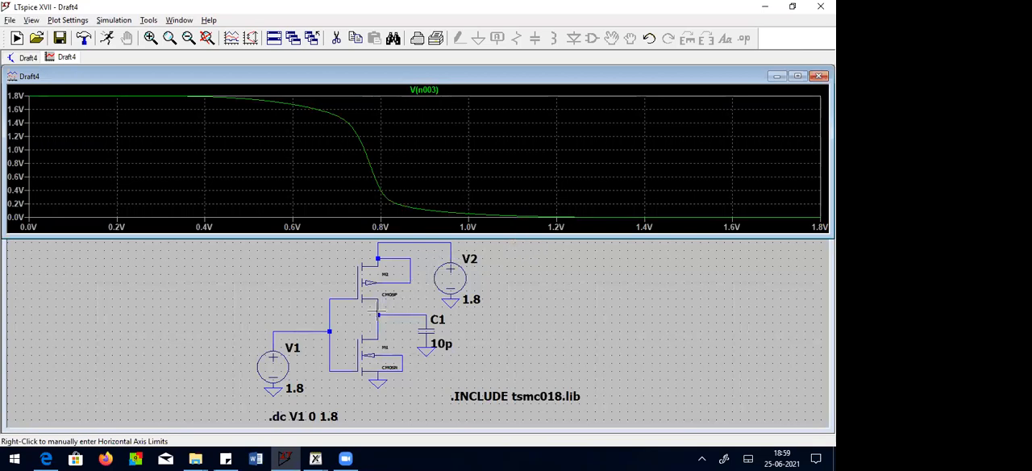
left_click(635, 311)
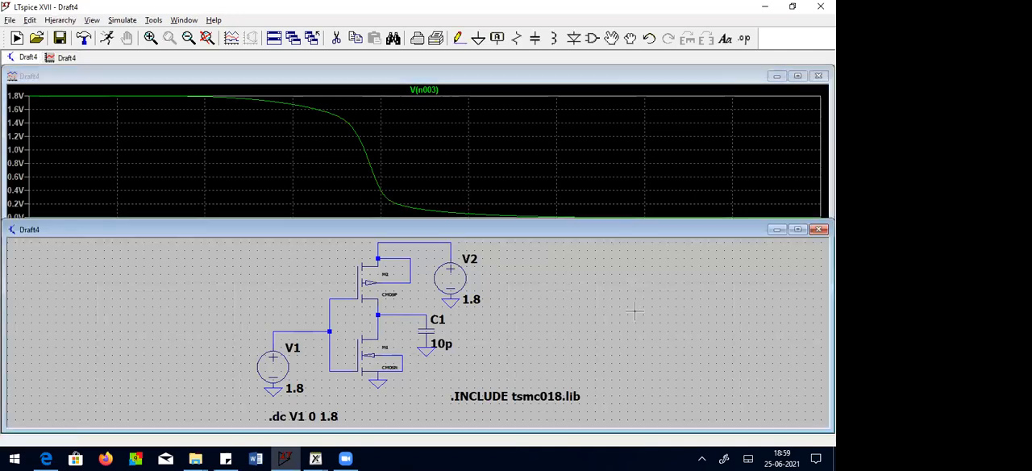
Step: Plot M1's drain current in a maximized plot window and locate its peak with the first cursor attached to the trace
left_click(379, 323)
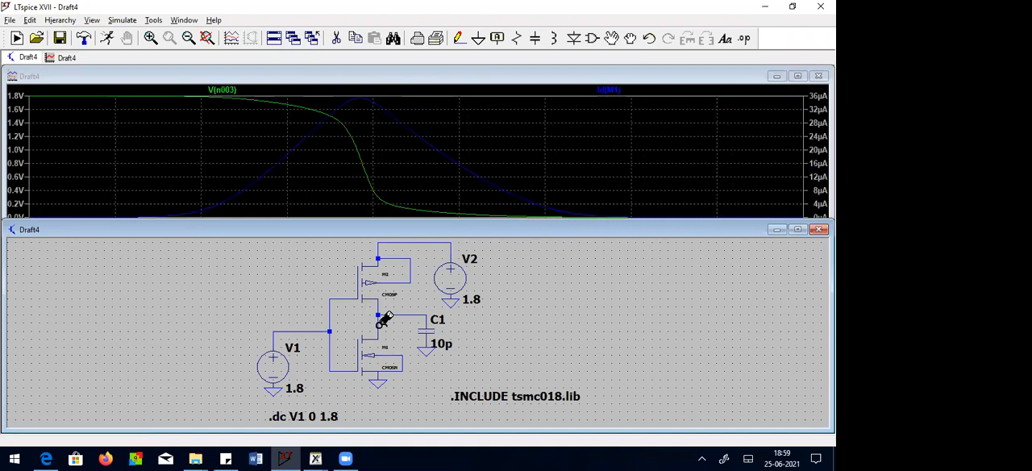
left_click(798, 77)
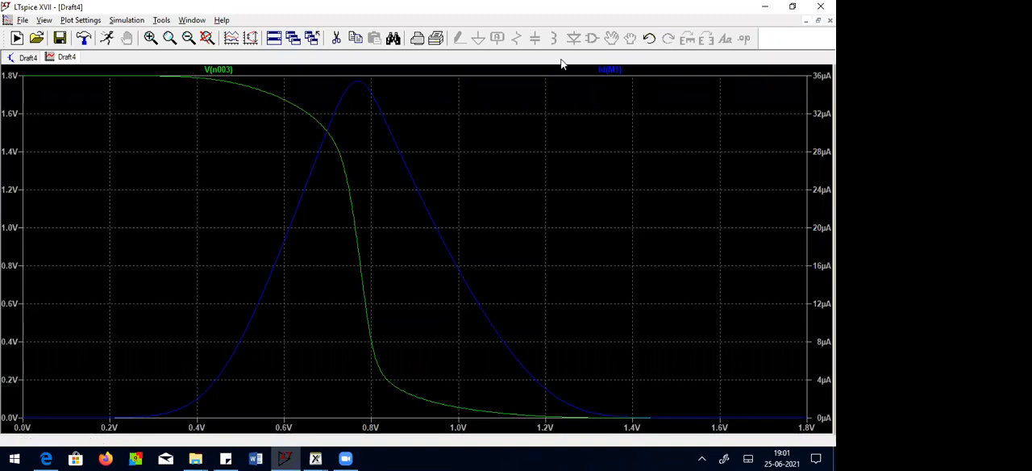
right_click(611, 70)
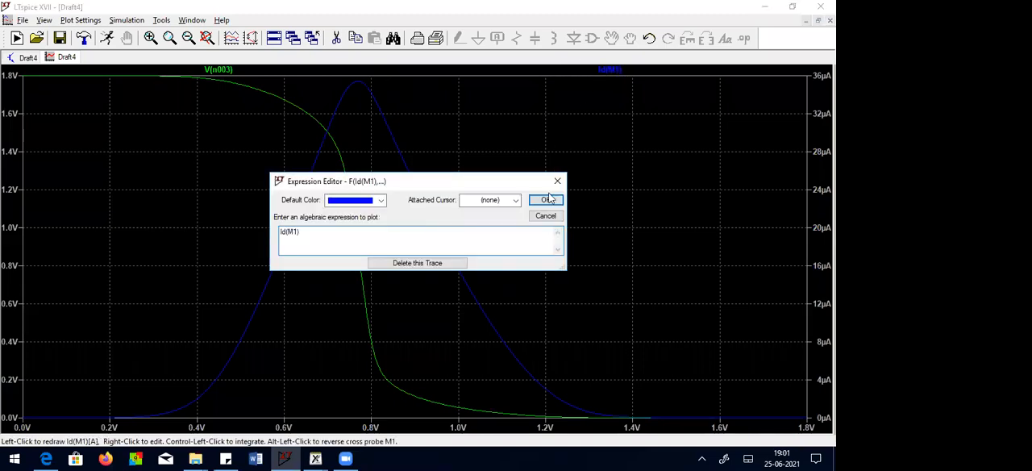
left_click(517, 200)
left_click(491, 222)
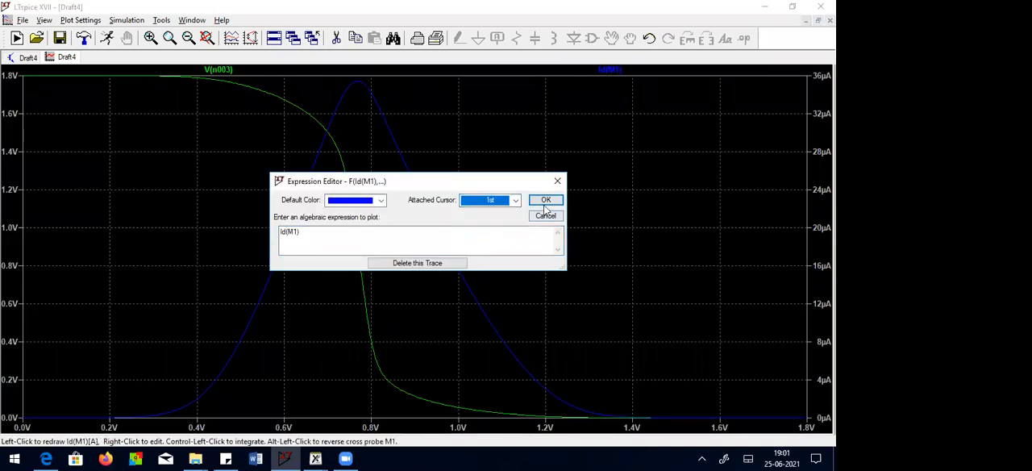
left_click(543, 200)
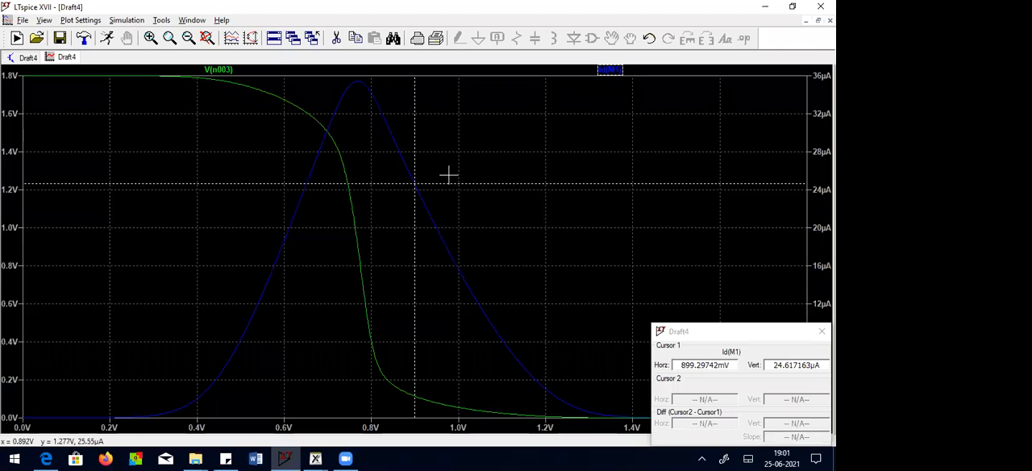
left_click_drag(416, 88, 358, 83)
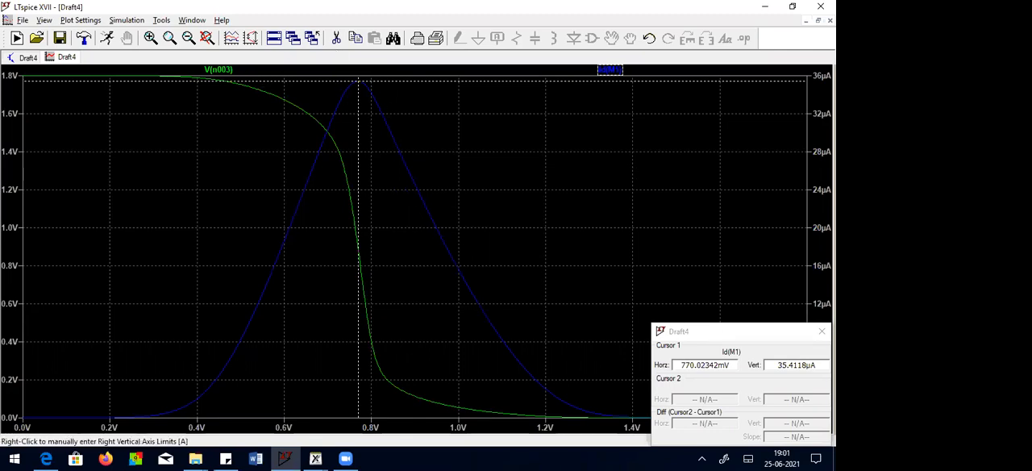
left_click(822, 330)
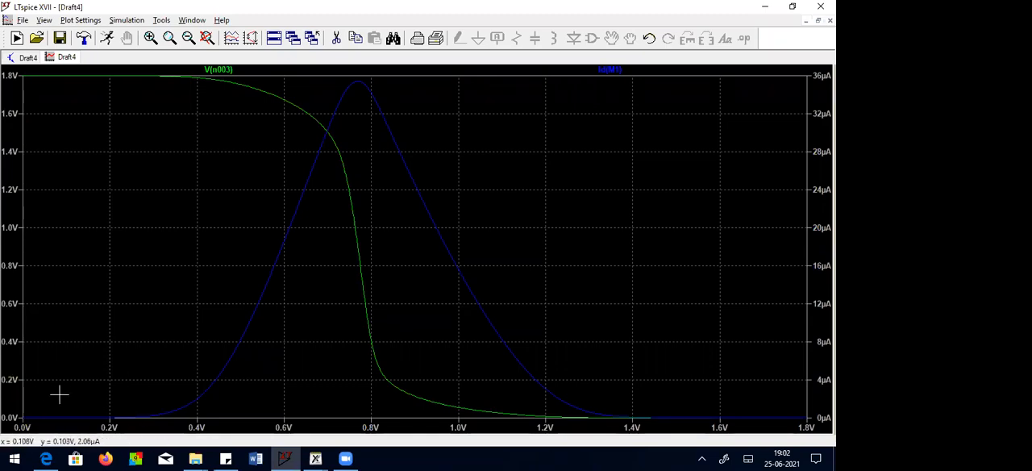
Step: Examine the drain current at low input voltages, near the start of the sweep, and restore the full plot range
left_click_drag(34, 385, 172, 437)
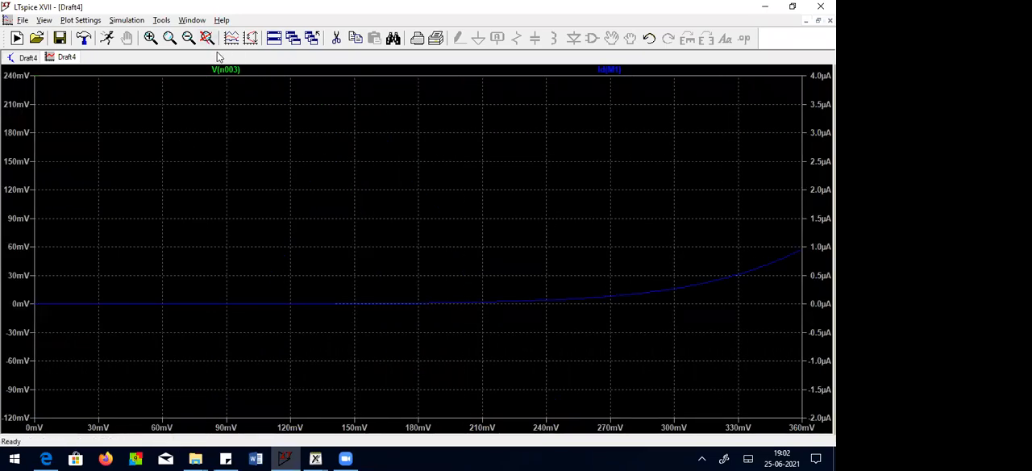
left_click(150, 37)
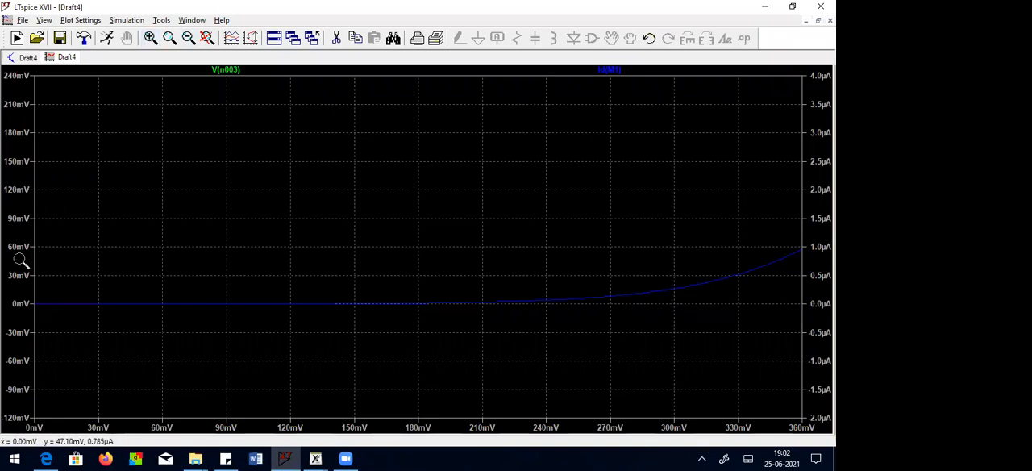
left_click_drag(13, 253, 638, 399)
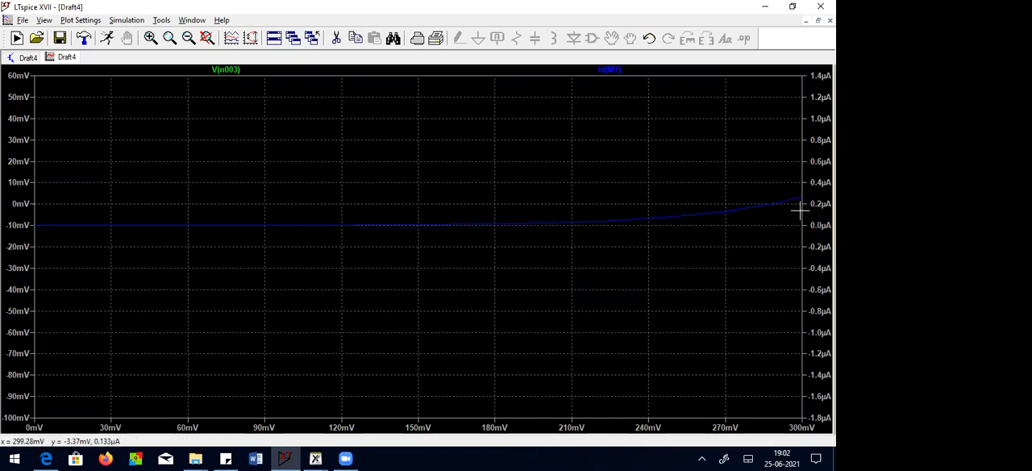
left_click(208, 39)
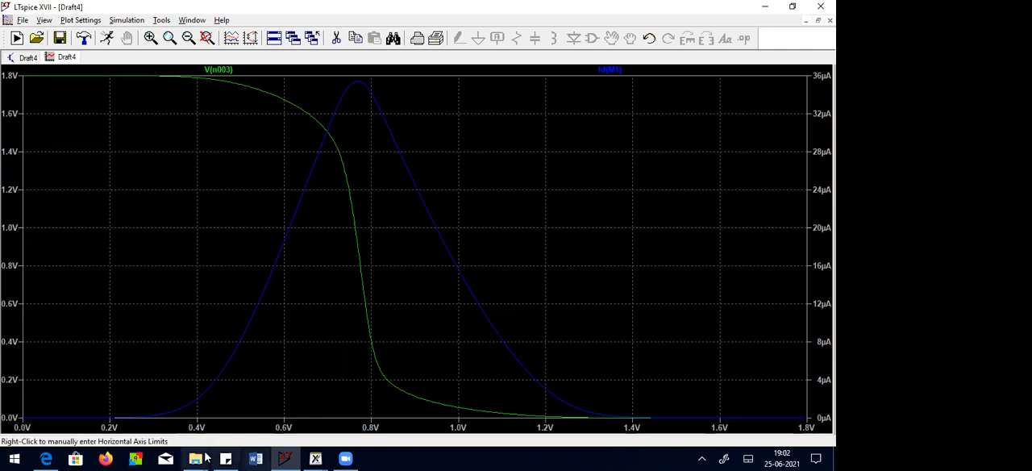
Step: Examine the drain current near the 1.8 V end of the sweep at increasing magnification, and restore the full plot range
left_click_drag(613, 386, 831, 433)
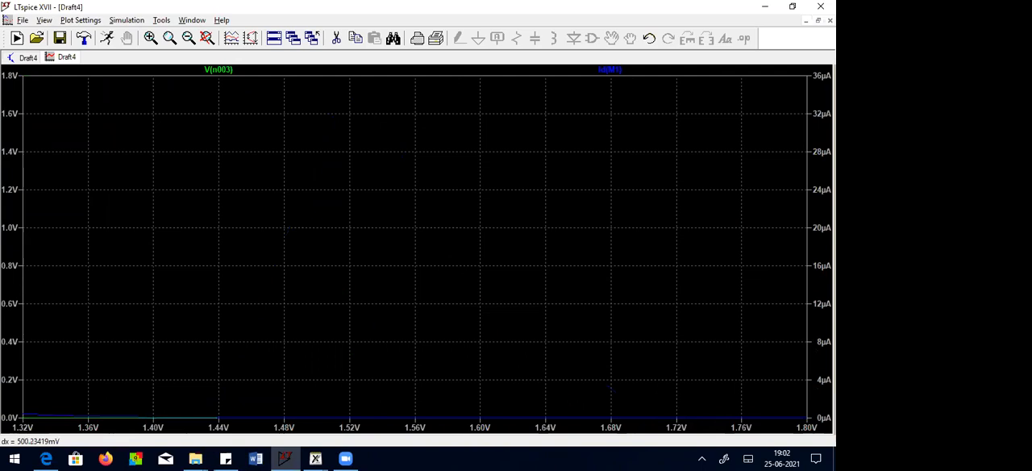
left_click_drag(444, 377, 828, 434)
left_click_drag(596, 396, 769, 461)
left_click_drag(653, 385, 762, 440)
left_click_drag(695, 384, 807, 436)
left_click_drag(696, 406, 597, 341)
left_click_drag(817, 459, 835, 461)
left_click_drag(684, 352, 829, 458)
left_click_drag(720, 348, 807, 429)
left_click_drag(728, 364, 807, 429)
left_click_drag(705, 348, 816, 458)
left_click_drag(734, 357, 816, 457)
left_click_drag(802, 420, 803, 423)
left_click_drag(705, 349, 804, 434)
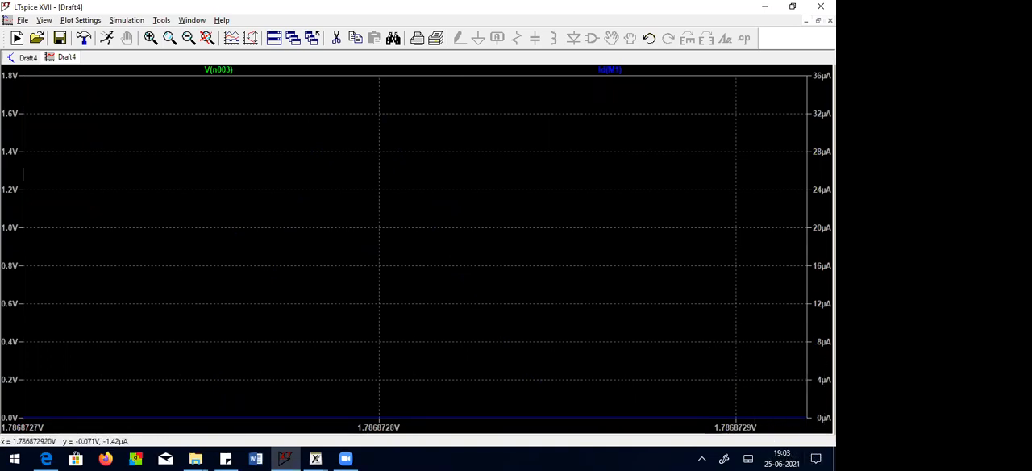
left_click_drag(723, 371, 789, 458)
left_click_drag(733, 376, 810, 430)
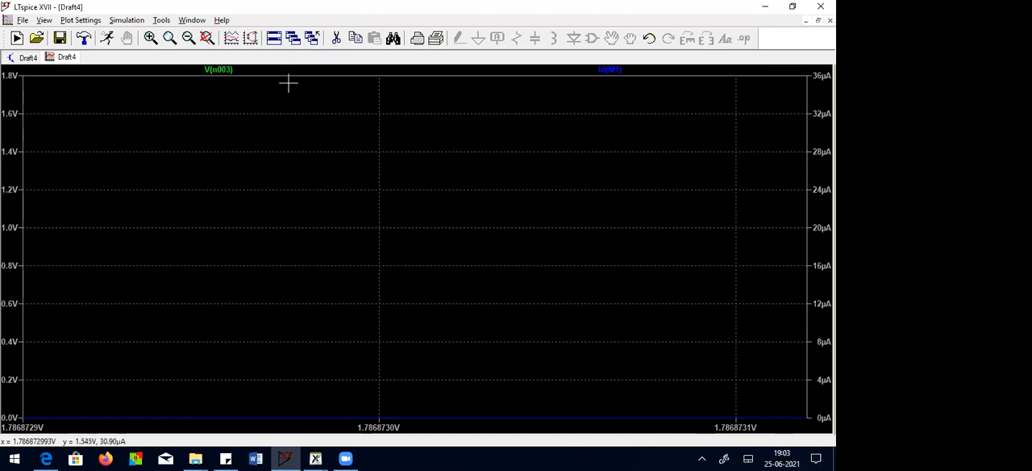
left_click(151, 38)
left_click_drag(716, 366, 802, 434)
left_click_drag(750, 374, 798, 434)
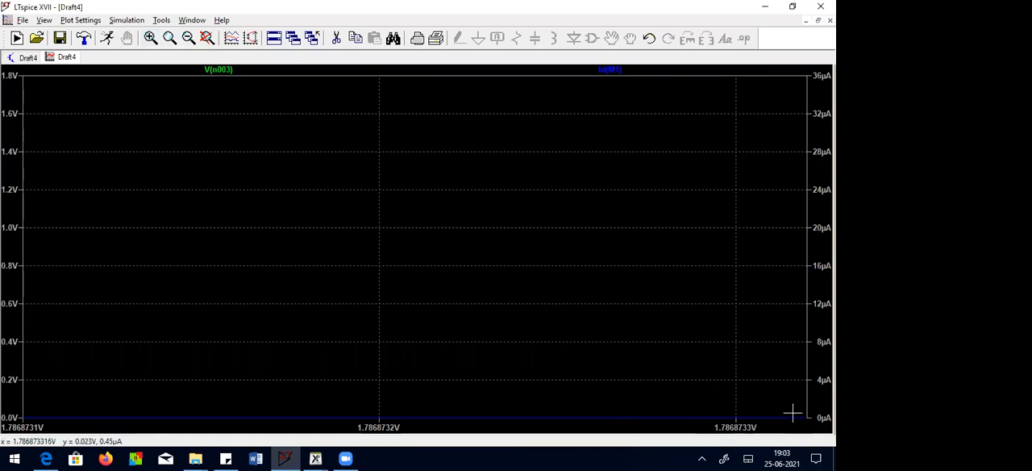
left_click_drag(746, 391, 807, 434)
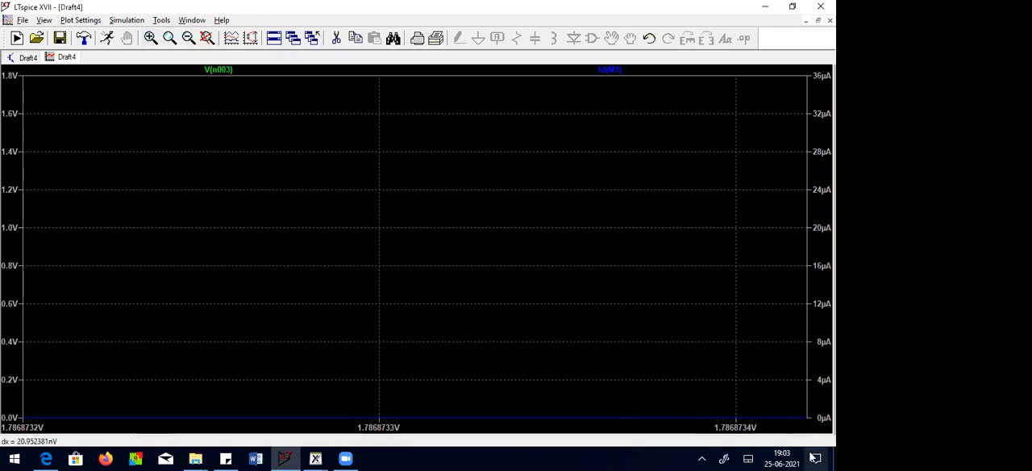
left_click_drag(732, 384, 831, 422)
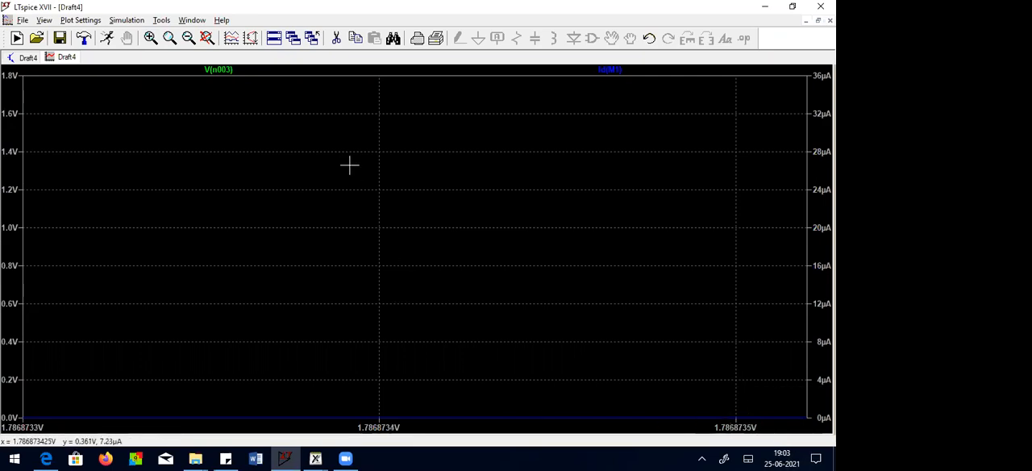
left_click(187, 39)
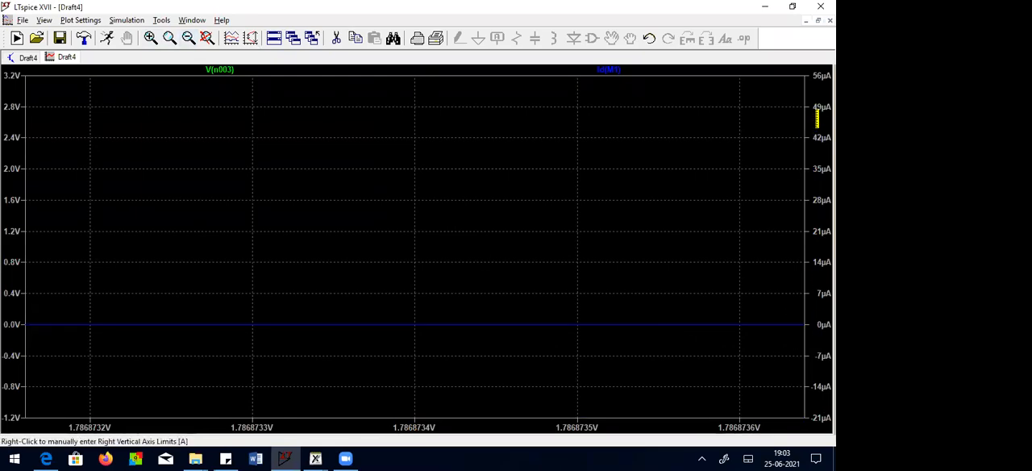
left_click_drag(742, 288, 800, 363)
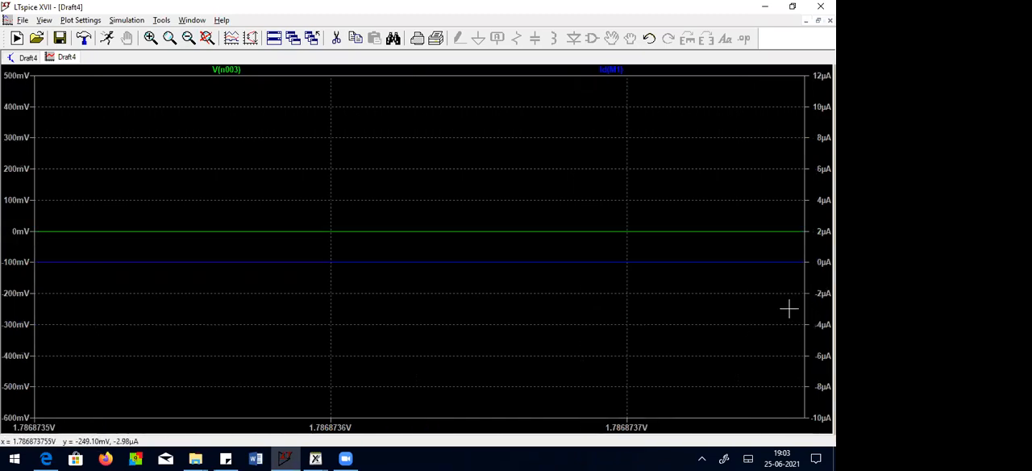
left_click_drag(765, 245, 825, 300)
left_click_drag(774, 194, 823, 273)
left_click_drag(779, 115, 806, 238)
left_click_drag(776, 119, 807, 224)
left_click_drag(780, 151, 806, 203)
left_click_drag(771, 179, 806, 242)
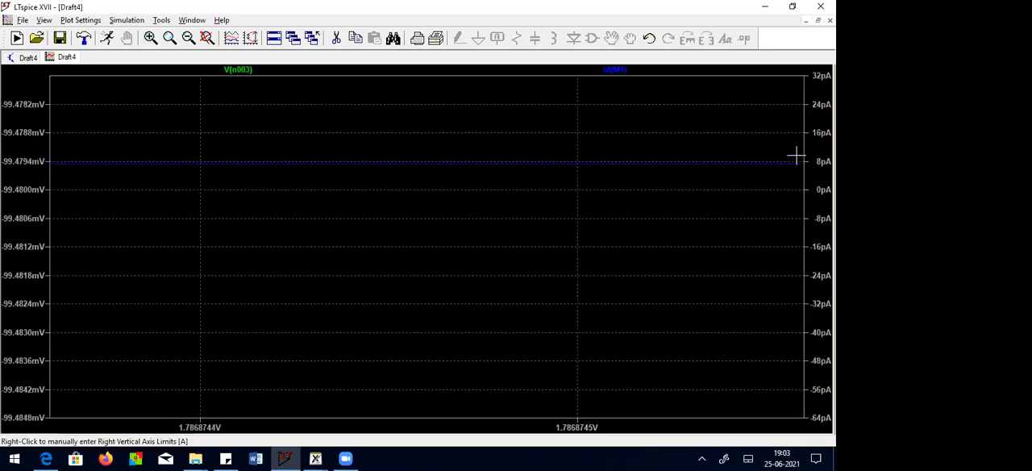
left_click_drag(790, 146, 807, 216)
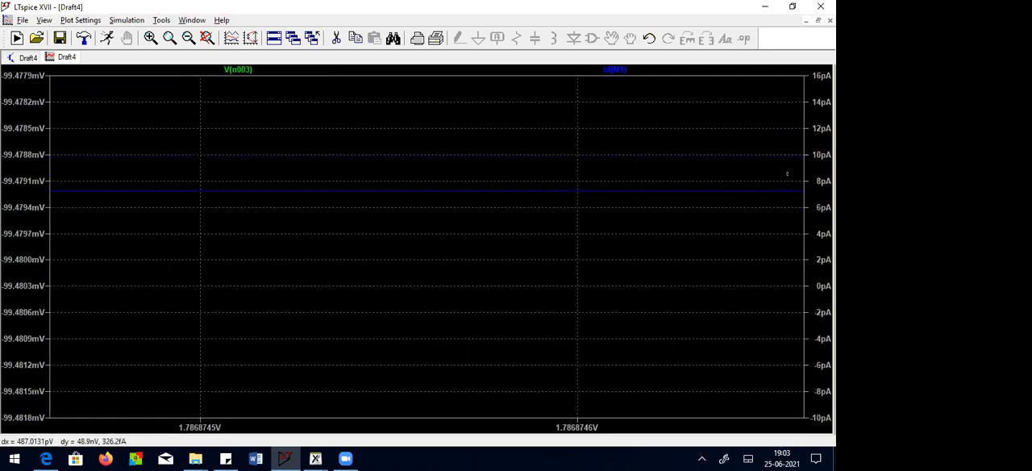
left_click_drag(788, 173, 806, 275)
left_click_drag(819, 209, 819, 238)
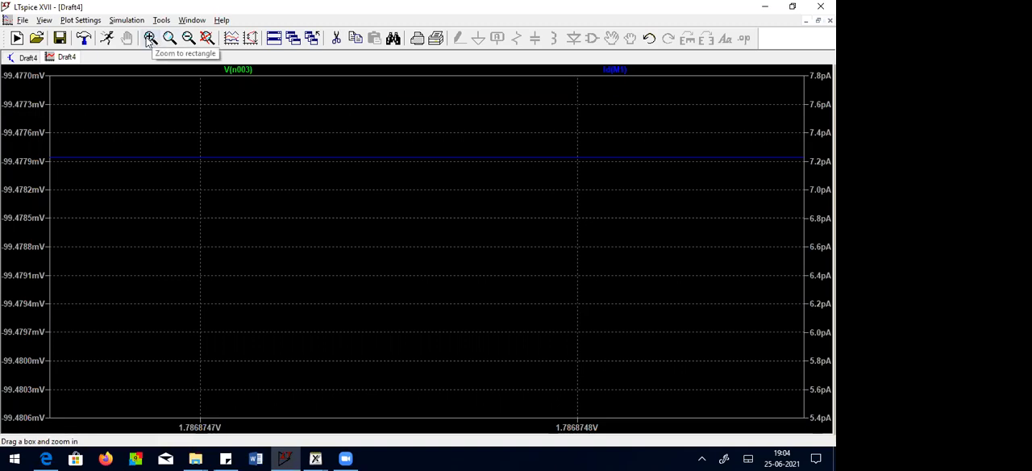
left_click(207, 39)
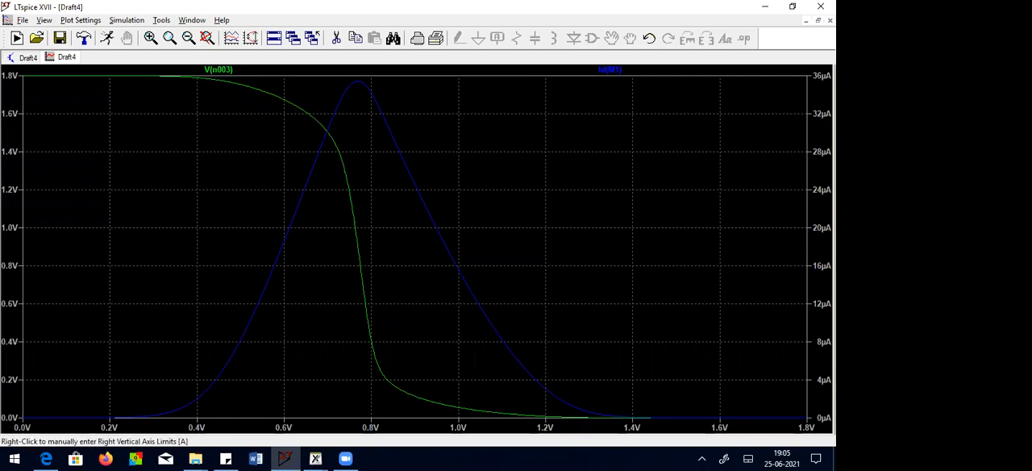
Step: Close the waveform plot, and delete the DC sweep directive and input source V1 from the schematic
left_click(830, 20)
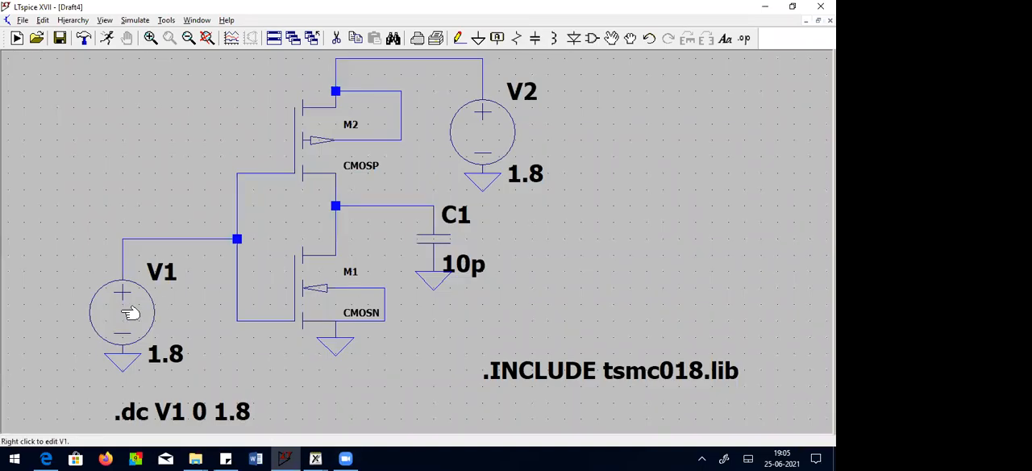
left_click(337, 38)
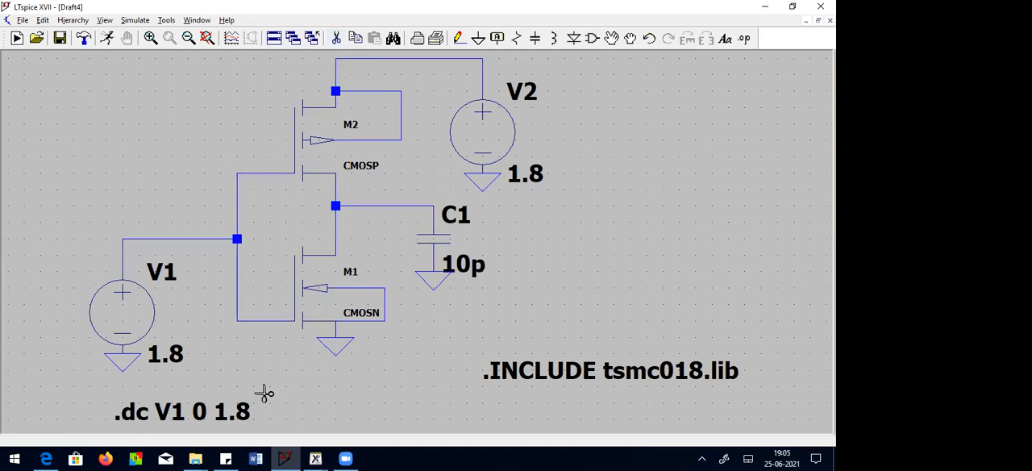
left_click(200, 413)
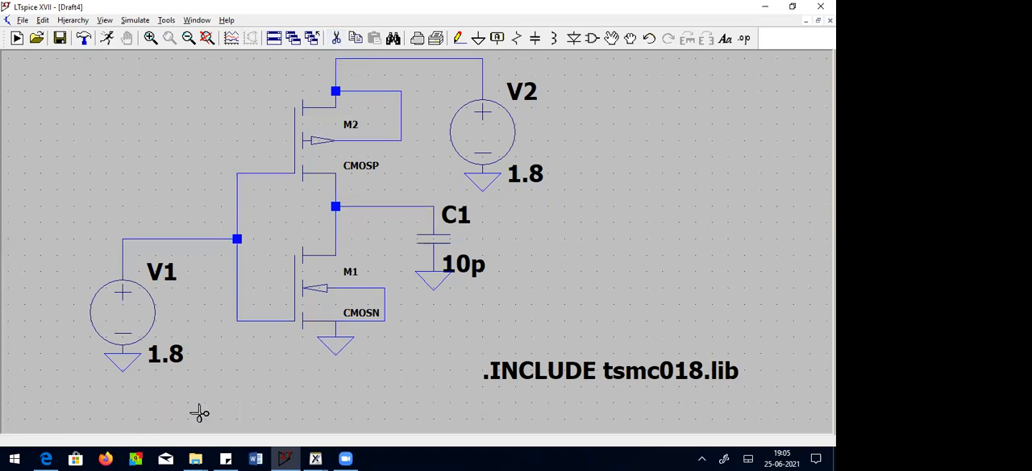
left_click(172, 358)
key("Escape")
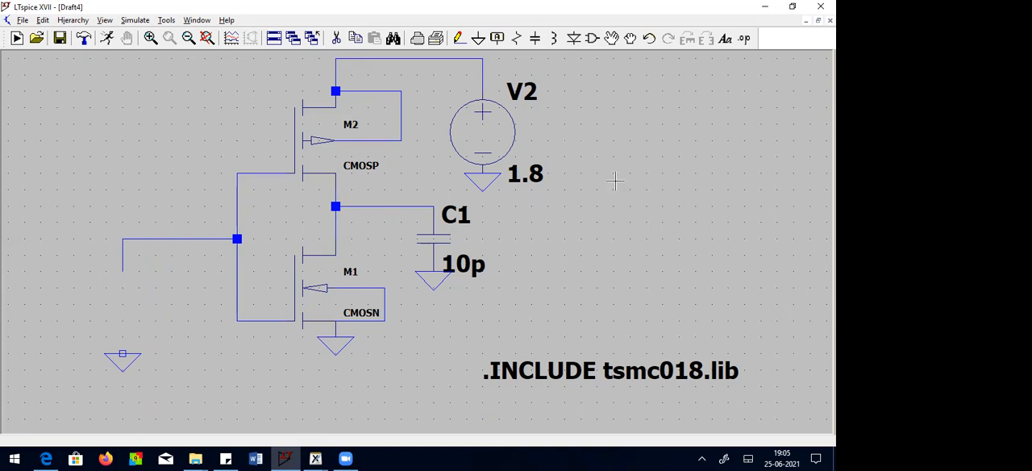
Step: Place a new voltage source between the inverter's input wire and the ground symbol below it
left_click(592, 38)
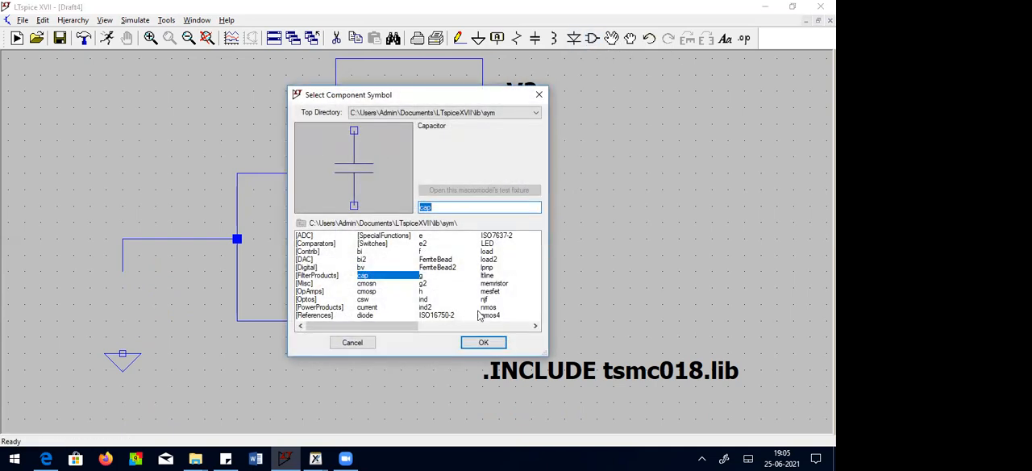
left_click(496, 301)
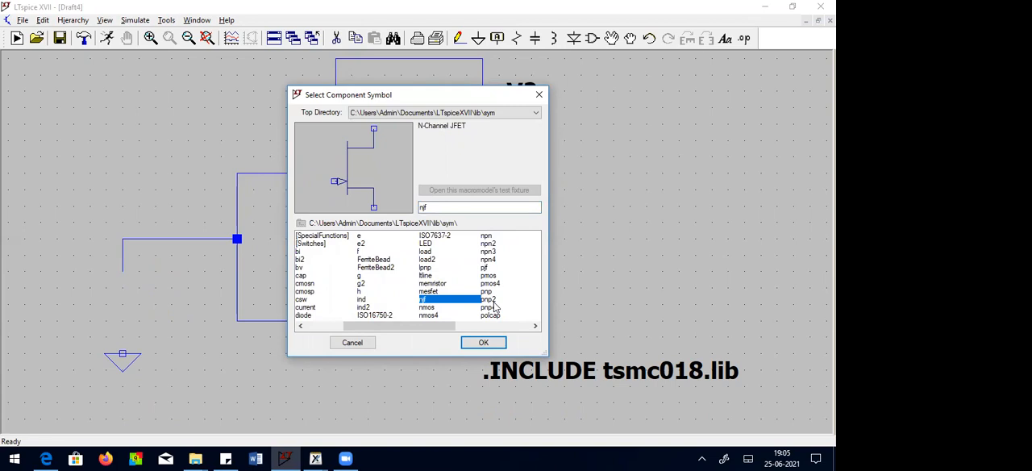
key("v")
key("Down")
left_click(484, 343)
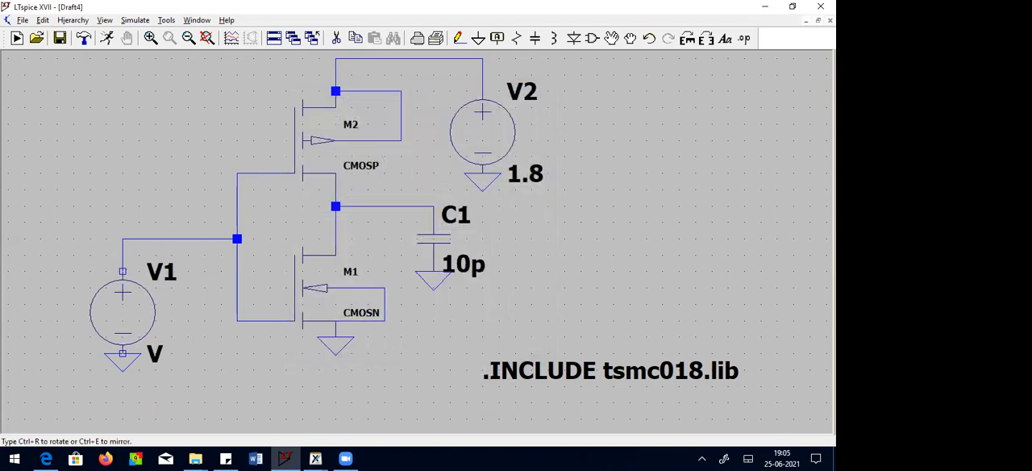
left_click(123, 272)
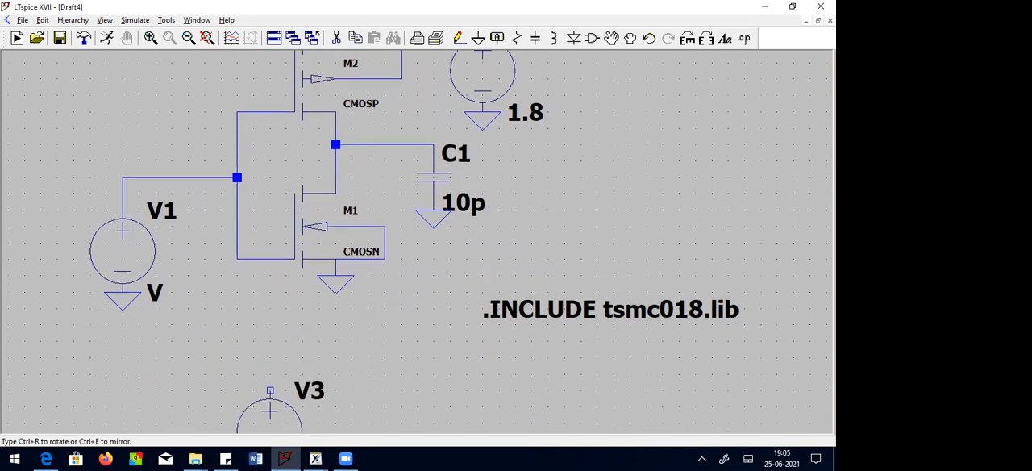
key("Escape")
Step: Make source V1 a PULSE function with an initial voltage of 0 and an on voltage of 1.8
right_click(133, 182)
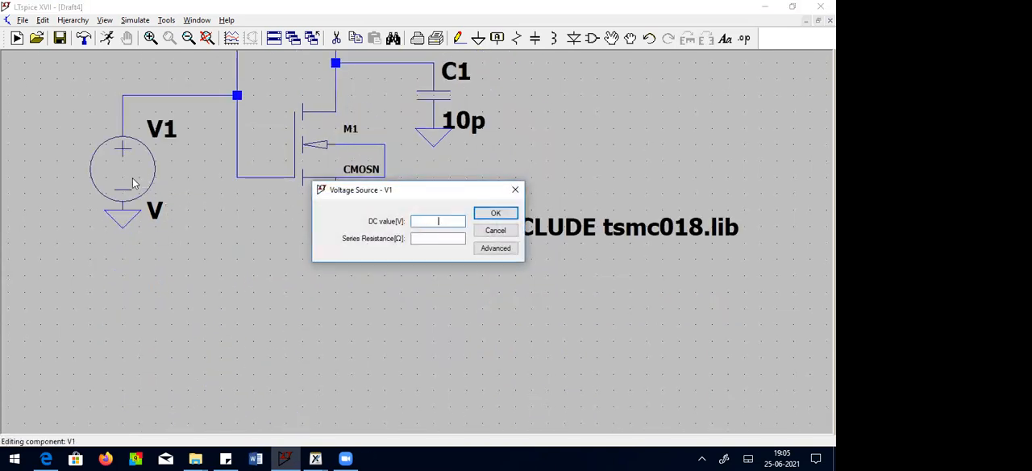
left_click(486, 250)
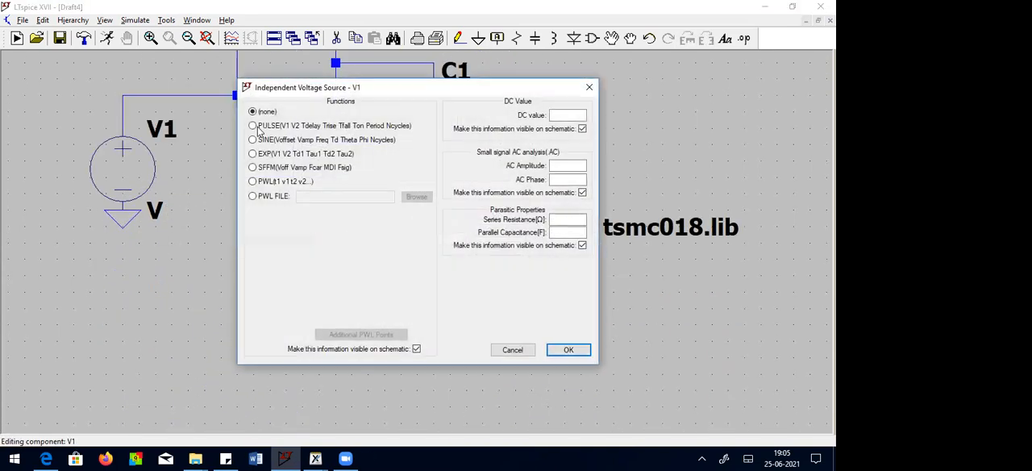
left_click(255, 126)
left_click(387, 226)
type("0")
left_click(386, 237)
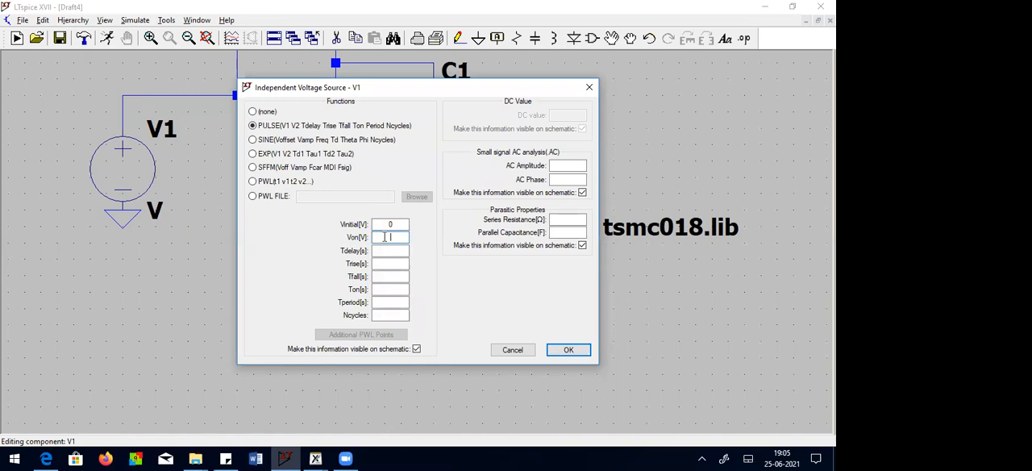
type("1.8")
Step: Set the V1 pulse's delay to 5u and both its rise and fall times to 1n
left_click(388, 251)
type("5u")
left_click(390, 265)
type("1n")
left_click(392, 277)
type("1n")
Step: Set the V1 pulse's on time to 5u and its period to 10u, and apply the source settings
left_click(386, 291)
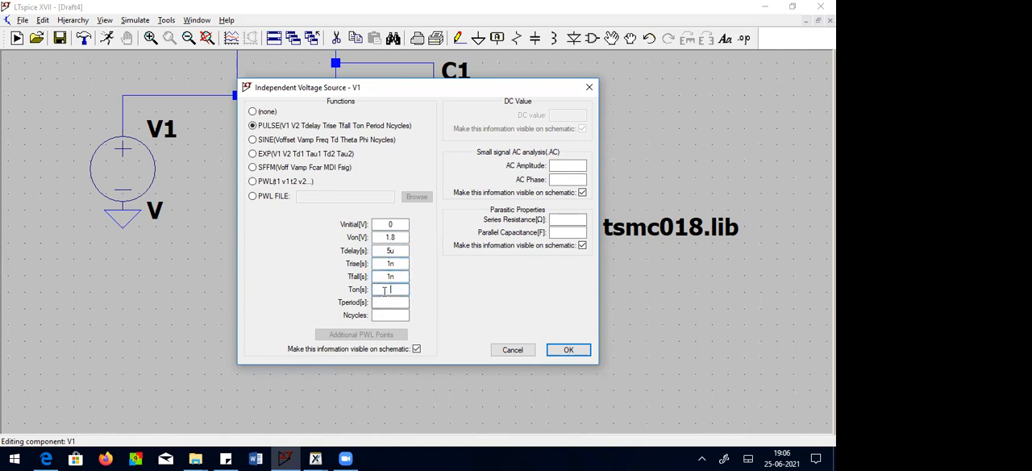
type("5u")
left_click(390, 302)
type("10u")
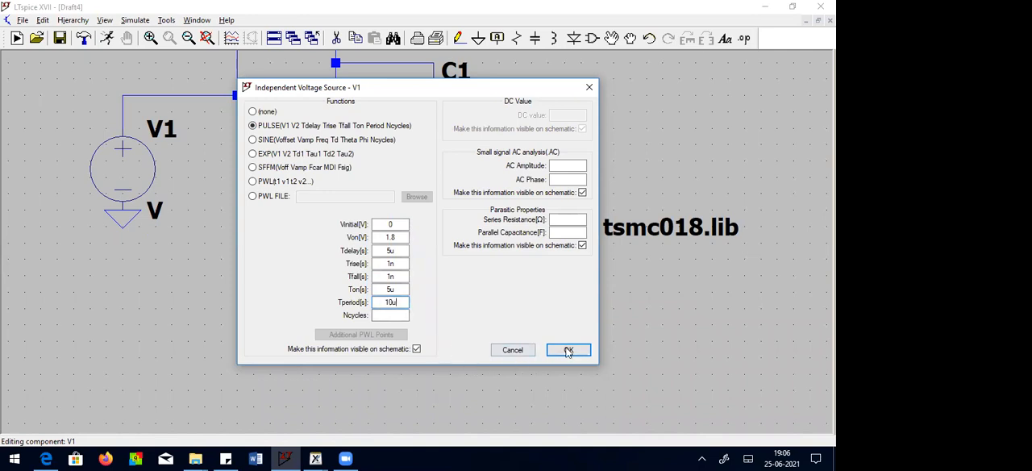
left_click(568, 350)
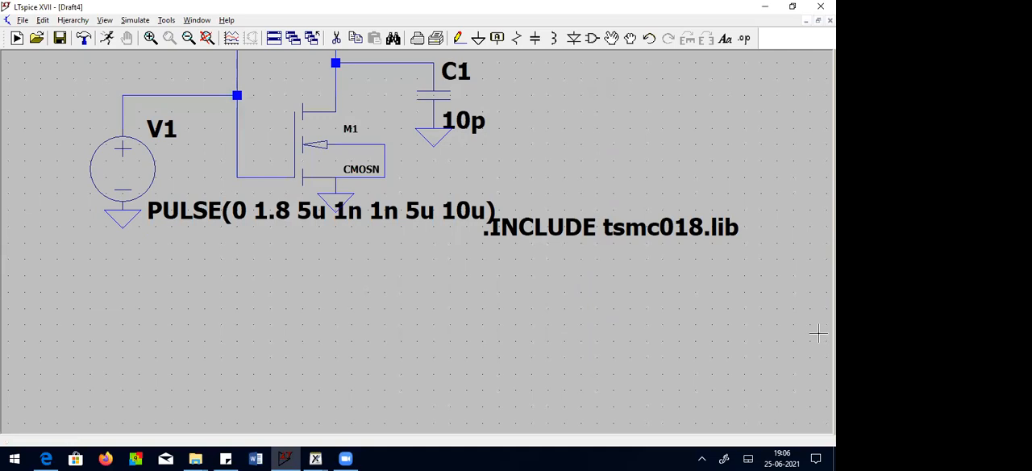
Step: Add a transient analysis with a 50u stop time and place its directive above source V1
left_click(206, 38)
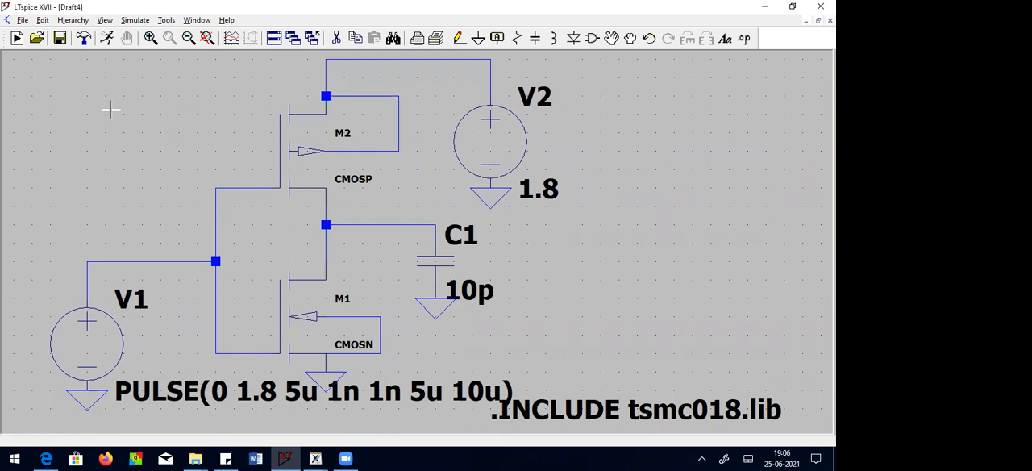
left_click(135, 21)
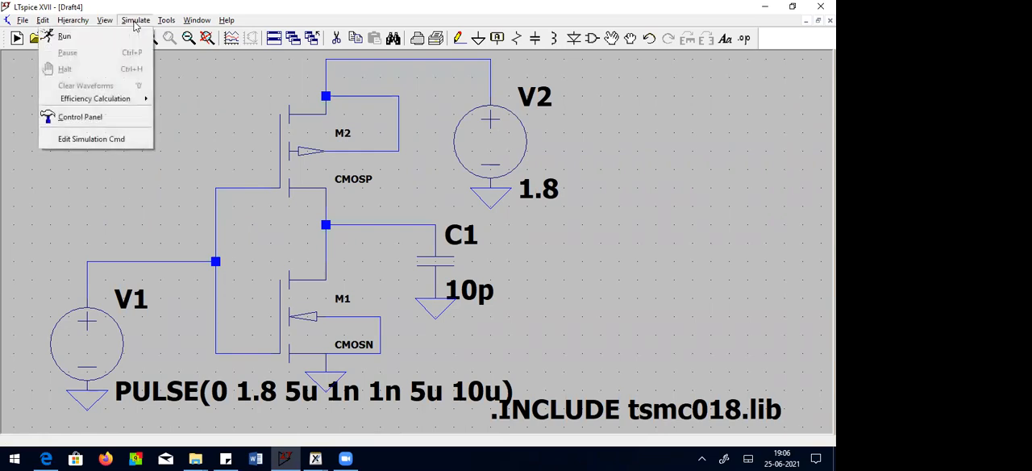
left_click(84, 140)
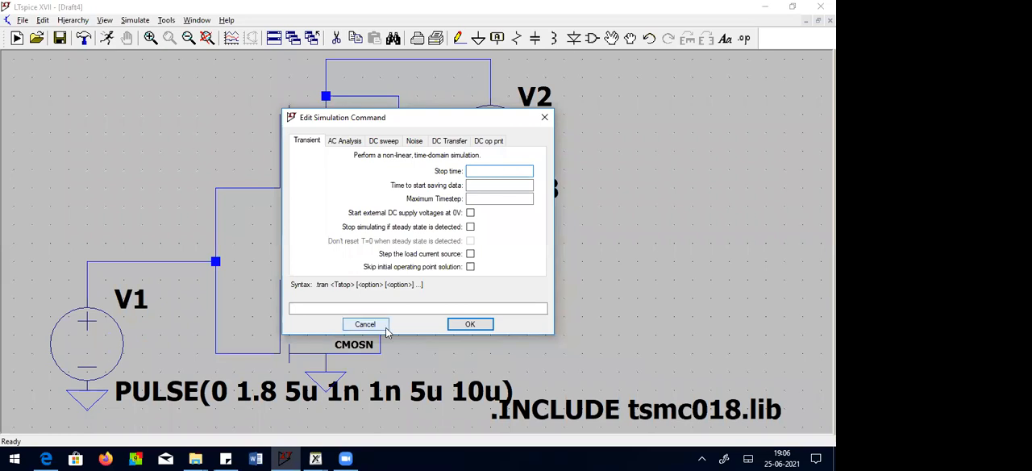
type("50u")
left_click(469, 324)
left_click(56, 233)
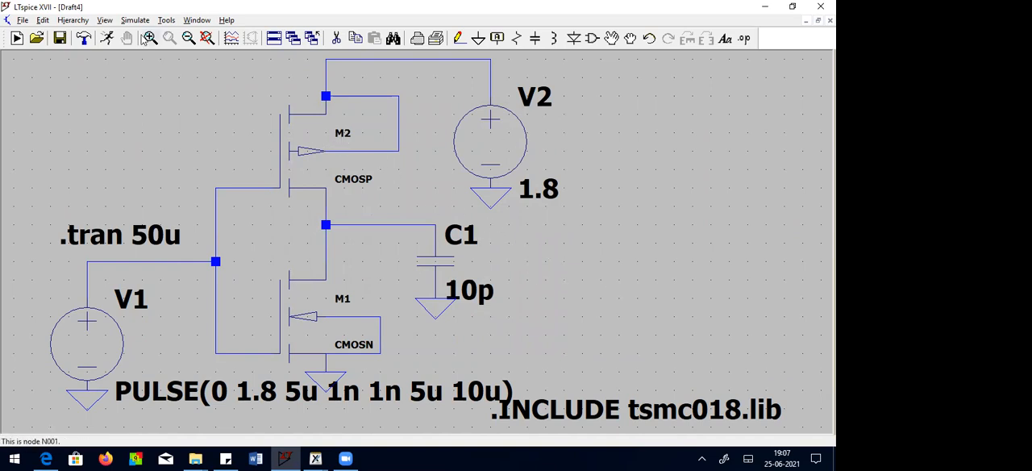
Step: Run the transient simulation, plot the inverter's output and input voltages, and maximize the waveform plot
left_click(106, 38)
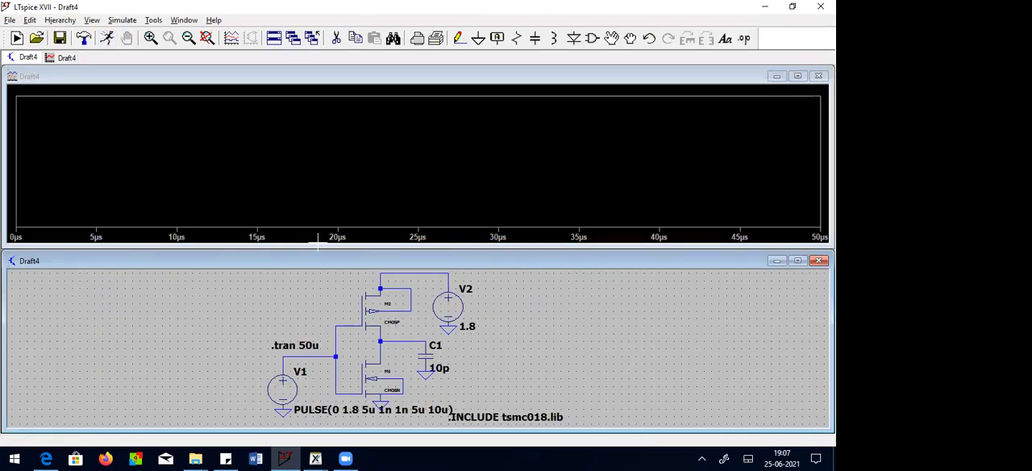
left_click(400, 342)
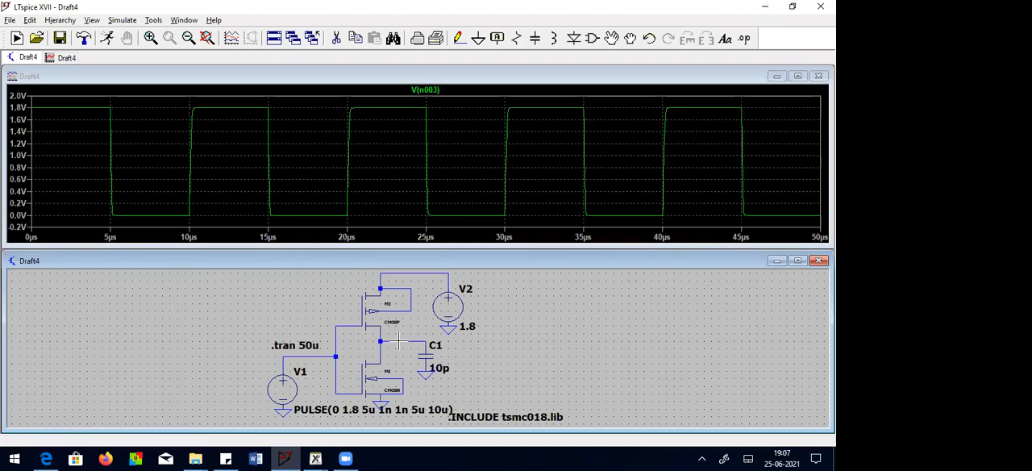
left_click(316, 351)
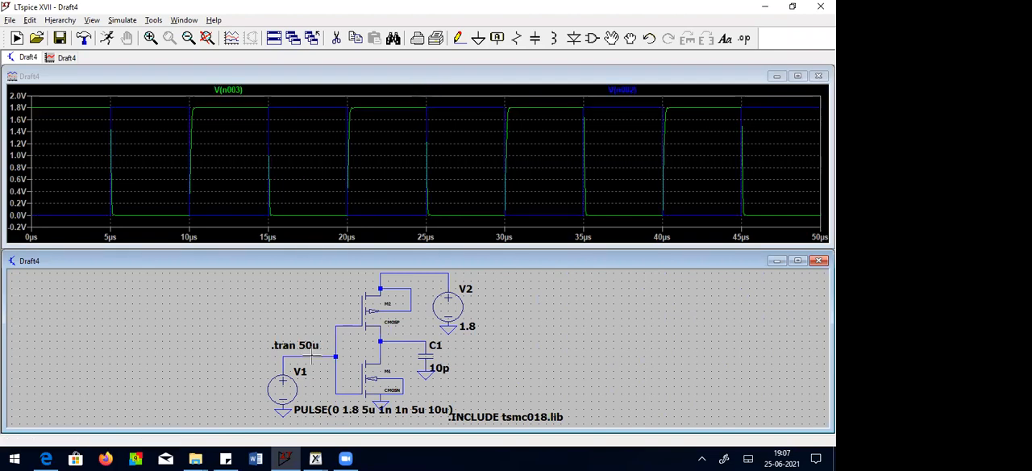
left_click(798, 76)
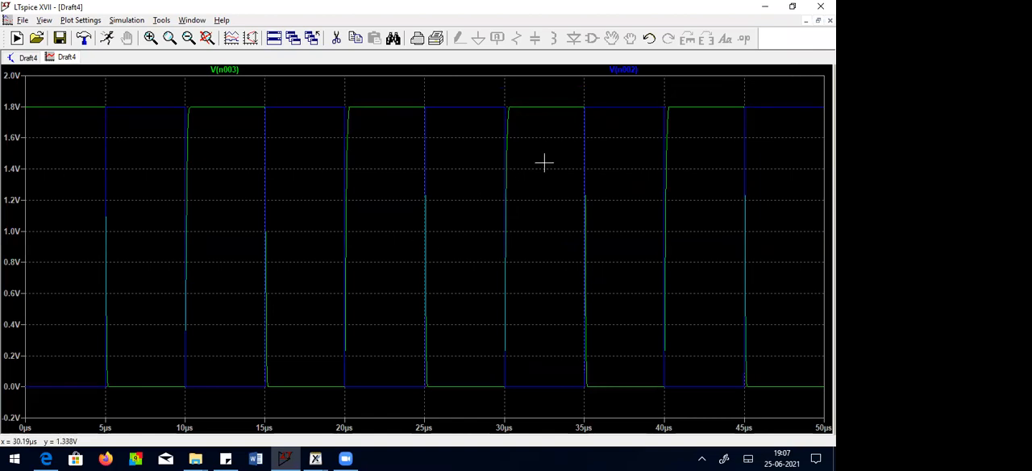
Step: Add a second plot pane and move the input voltage trace V(n002) into it
right_click(564, 84)
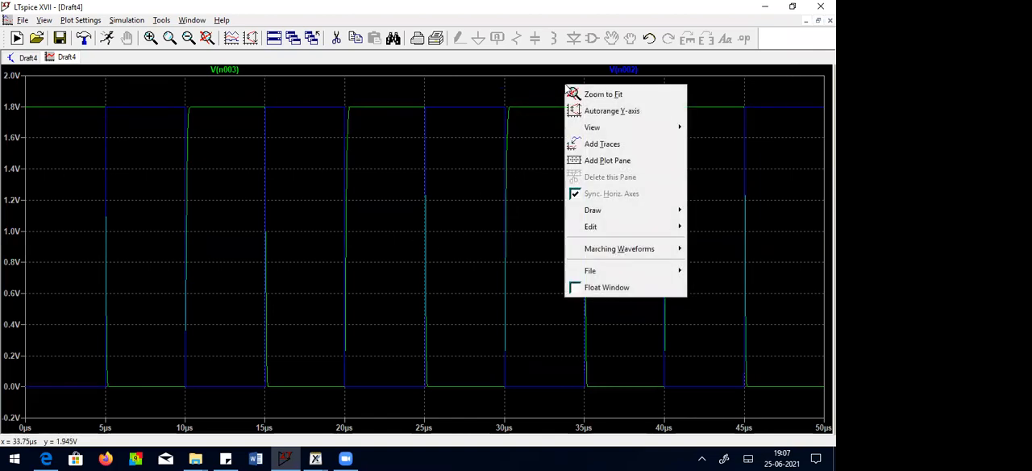
left_click(616, 164)
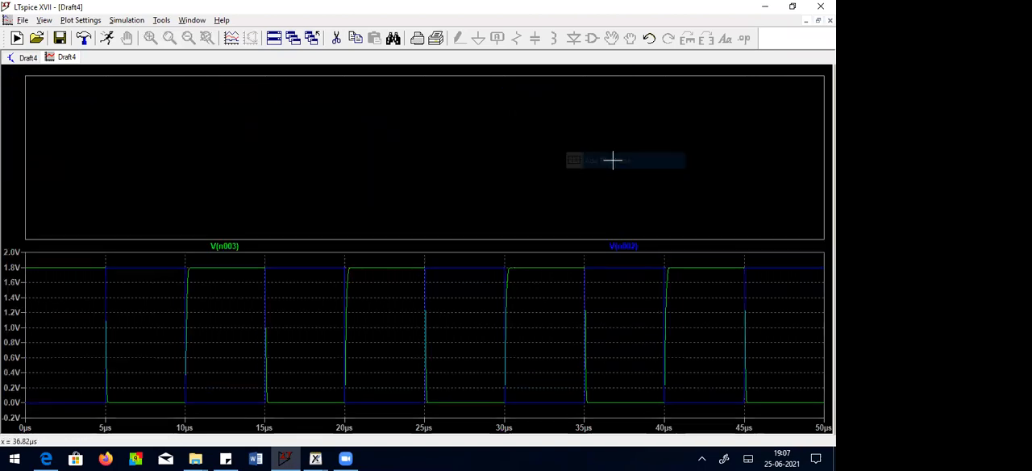
left_click_drag(631, 247, 586, 147)
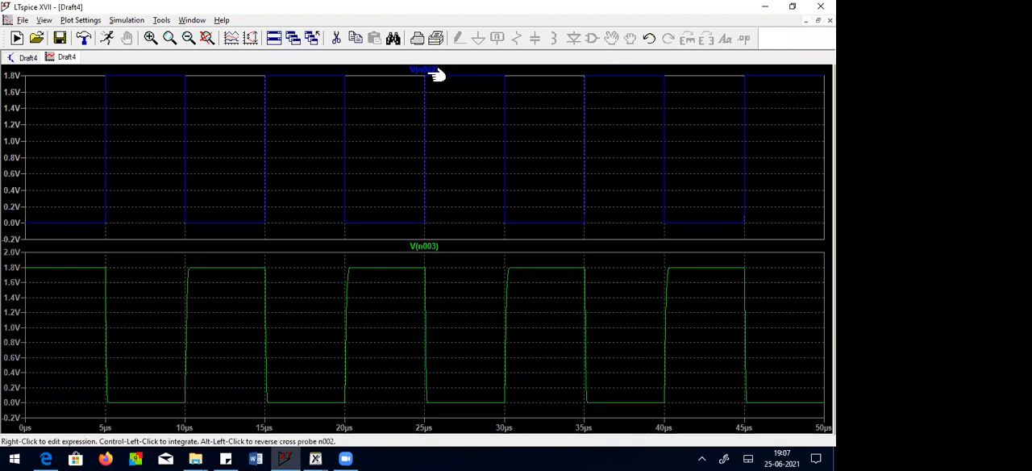
Step: Move trace V(n002) back beside V(n003) and remove the empty plot pane
mouse_move(432, 73)
left_mouse_down()
mouse_move(448, 216)
mouse_move(440, 293)
mouse_move(428, 303)
left_mouse_up()
right_click(680, 99)
left_click(693, 105)
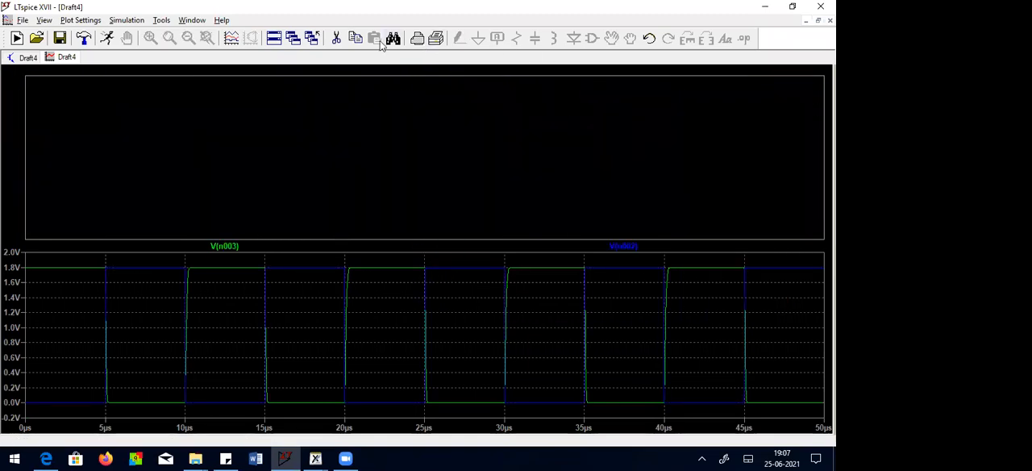
left_click(336, 38)
left_click(359, 127)
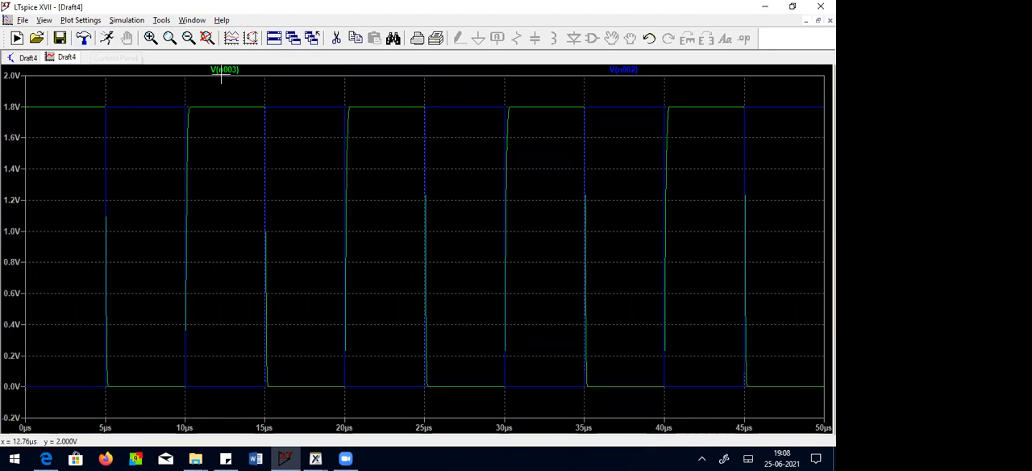
Step: Magnify the output's rising edge near 10 µs, attach the 1st cursor to V(n002) and place it on the input's falling edge
left_click(150, 38)
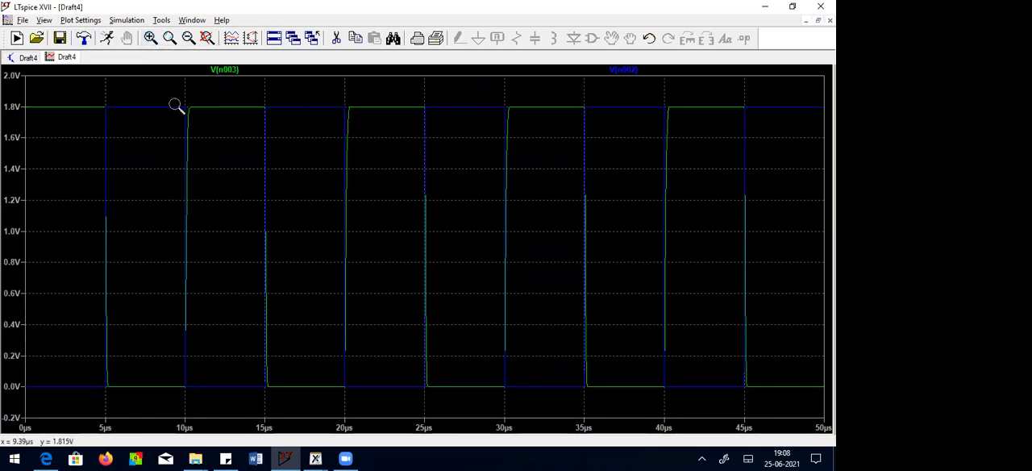
left_click_drag(166, 99, 215, 404)
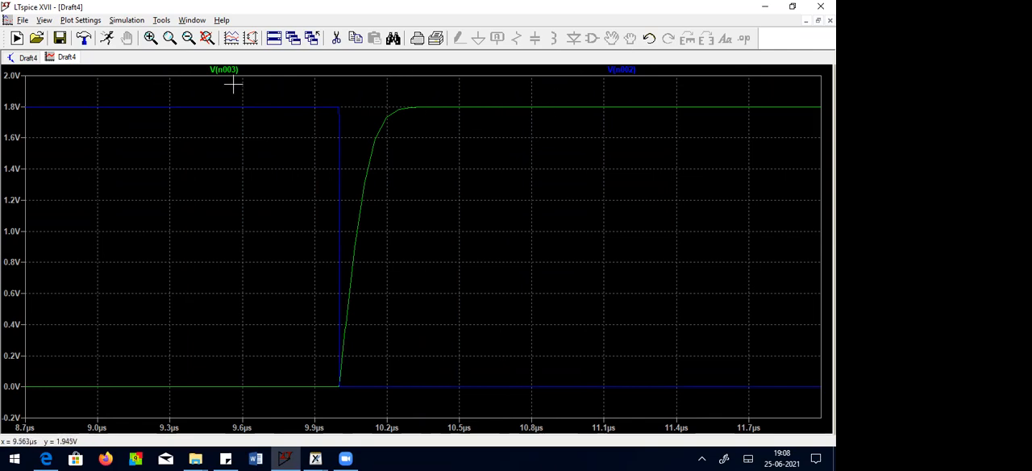
right_click(621, 70)
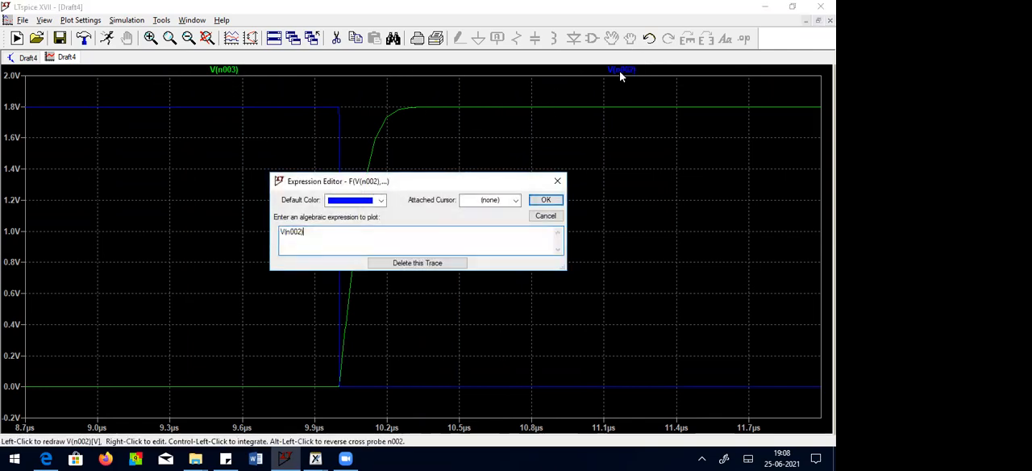
left_click(517, 200)
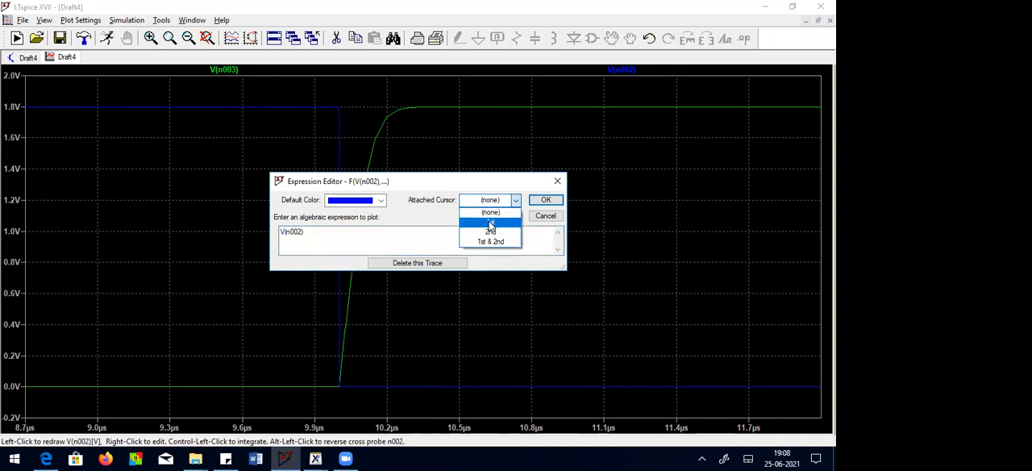
left_click(490, 221)
left_click(546, 201)
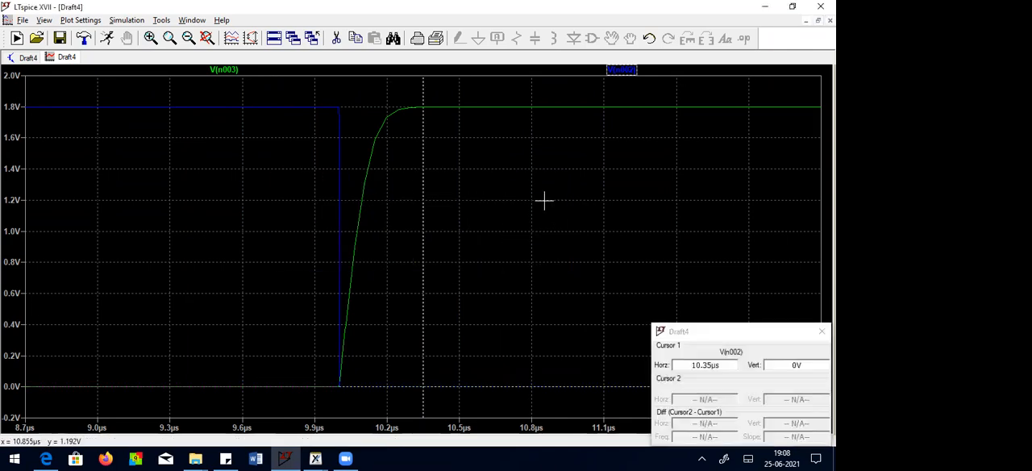
left_click_drag(422, 93, 338, 121)
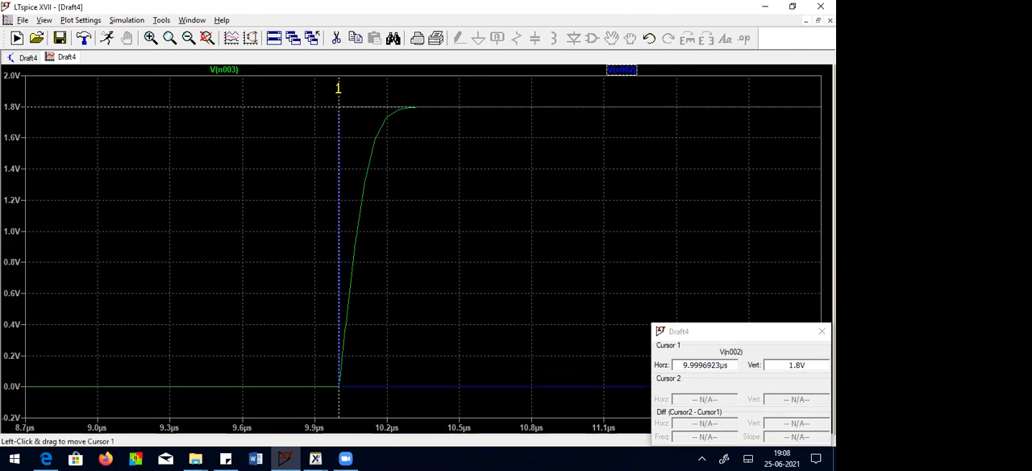
left_click_drag(337, 87, 338, 87)
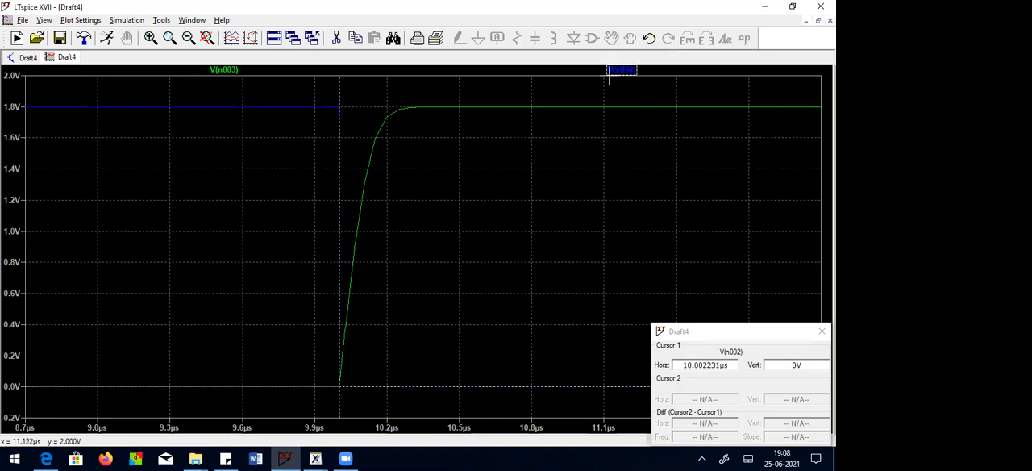
Step: Switch V(n002) to the 2nd cursor and place it at about 10.068 µs, halfway up the output's rising edge
right_click(633, 70)
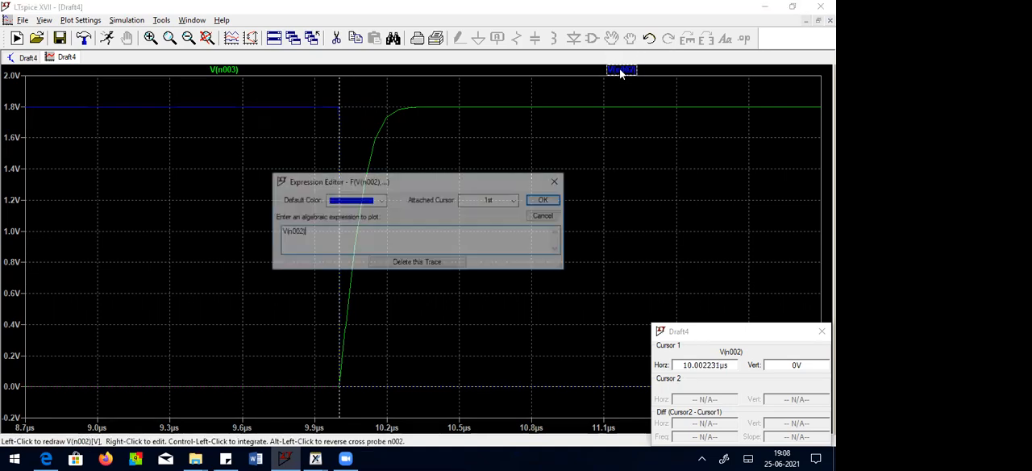
left_click(515, 200)
left_click(495, 232)
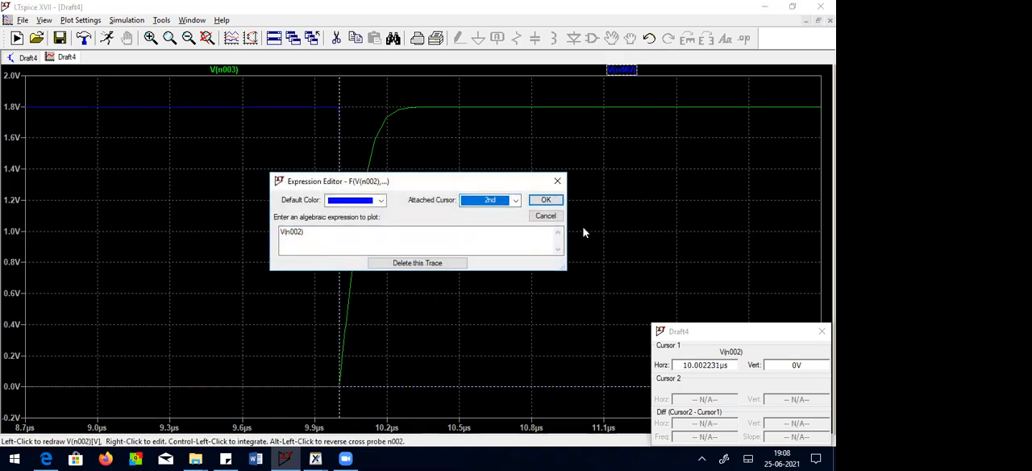
left_click(547, 201)
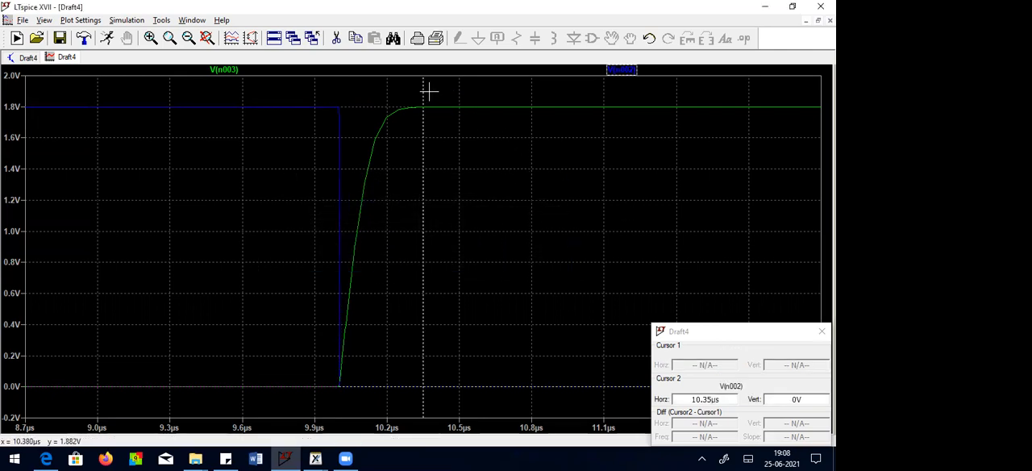
left_click_drag(423, 92, 387, 92)
left_click_drag(459, 391, 353, 337)
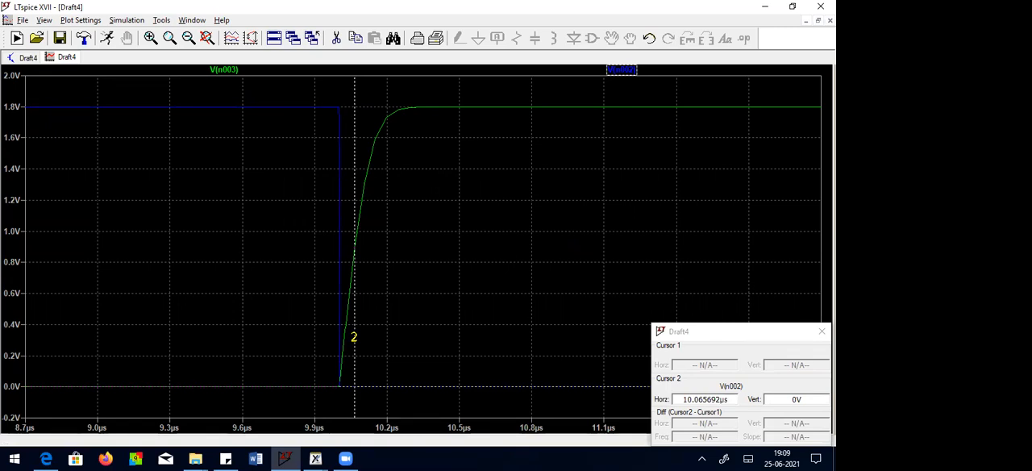
left_click_drag(354, 337, 359, 338)
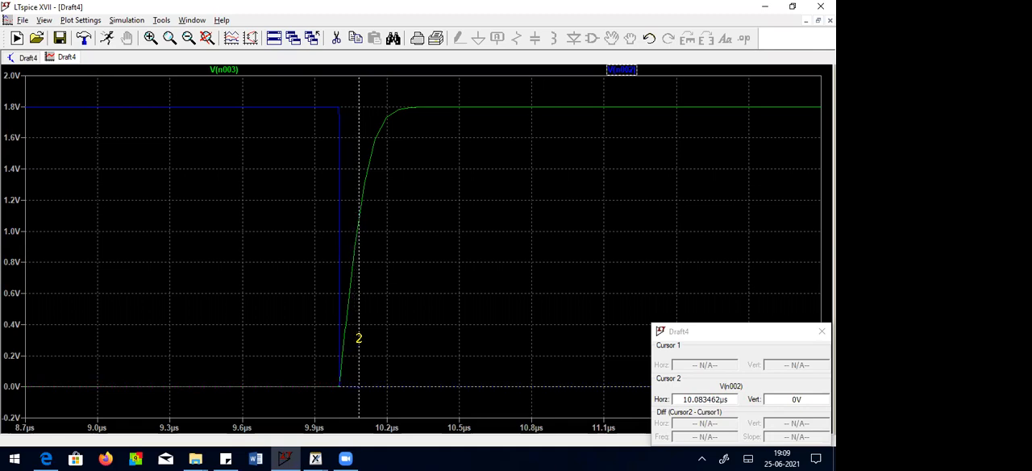
left_click_drag(359, 338, 355, 337)
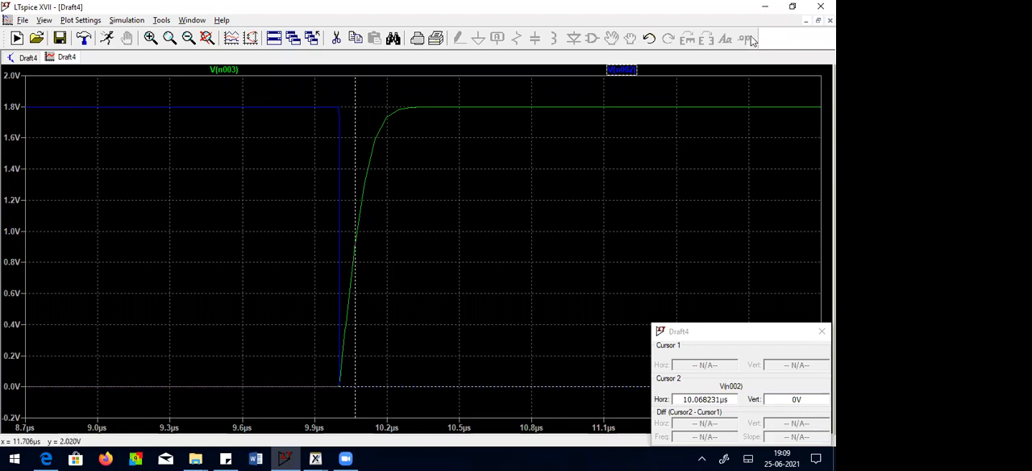
Step: Attach both cursors to V(n002), measure the delay from the input's falling edge to the output's midpoint, and close the cursor readout
right_click(619, 73)
left_click(516, 200)
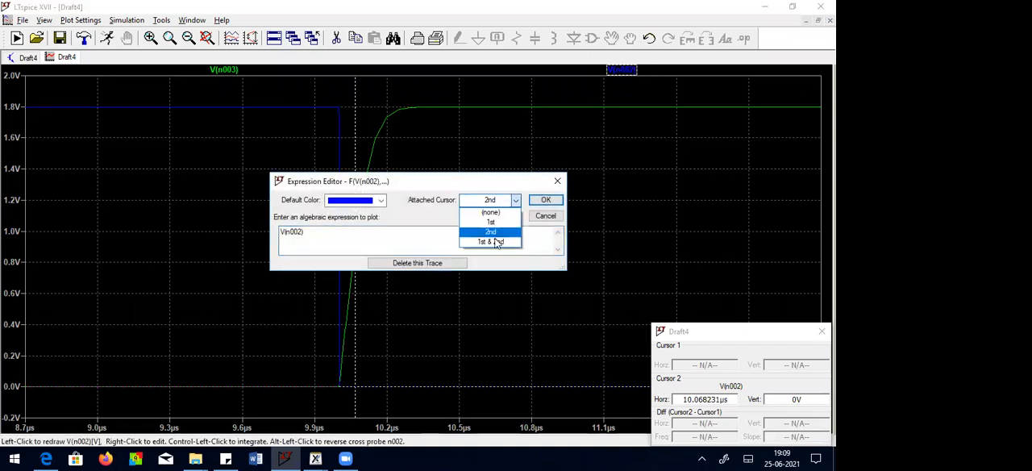
left_click(496, 241)
left_click(546, 200)
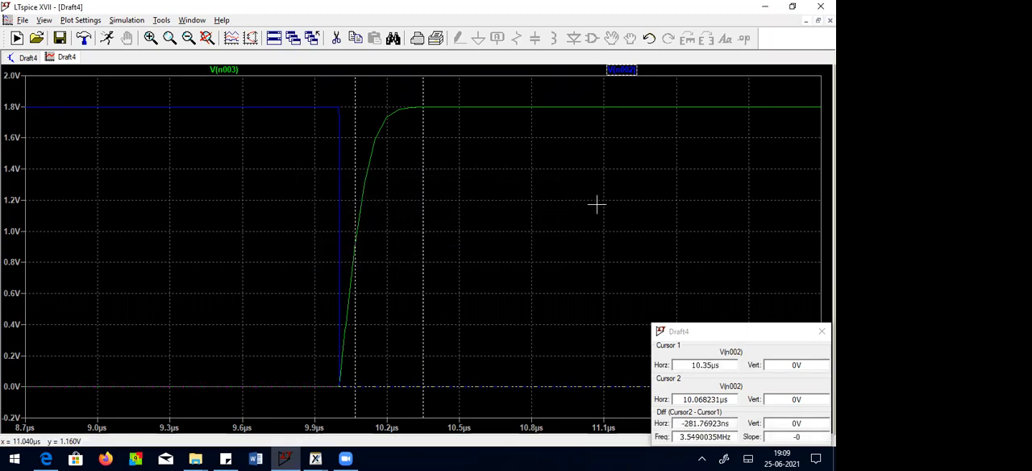
left_click_drag(422, 89, 338, 103)
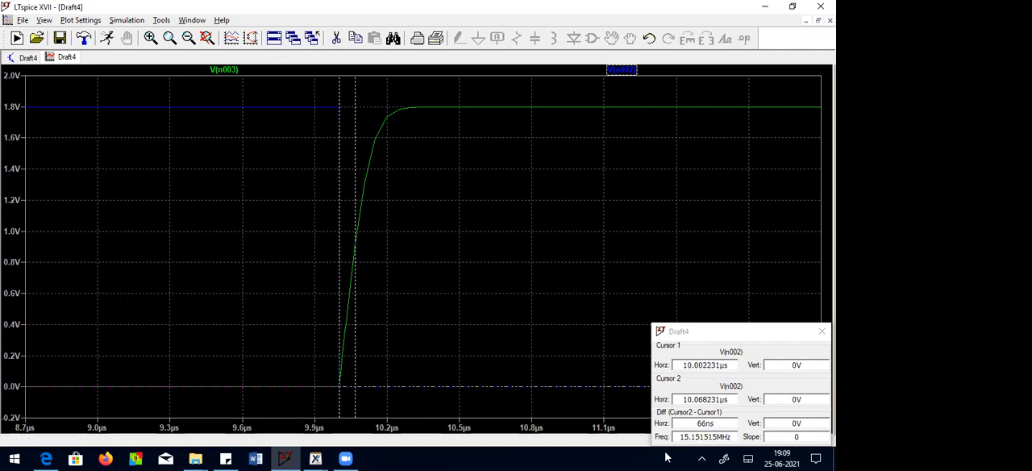
left_click_drag(730, 332, 725, 331)
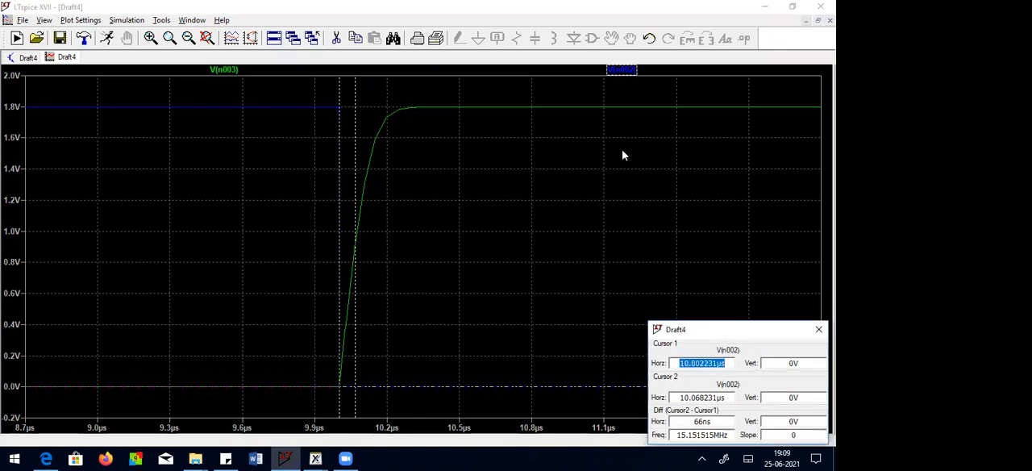
left_click_drag(623, 155, 622, 155)
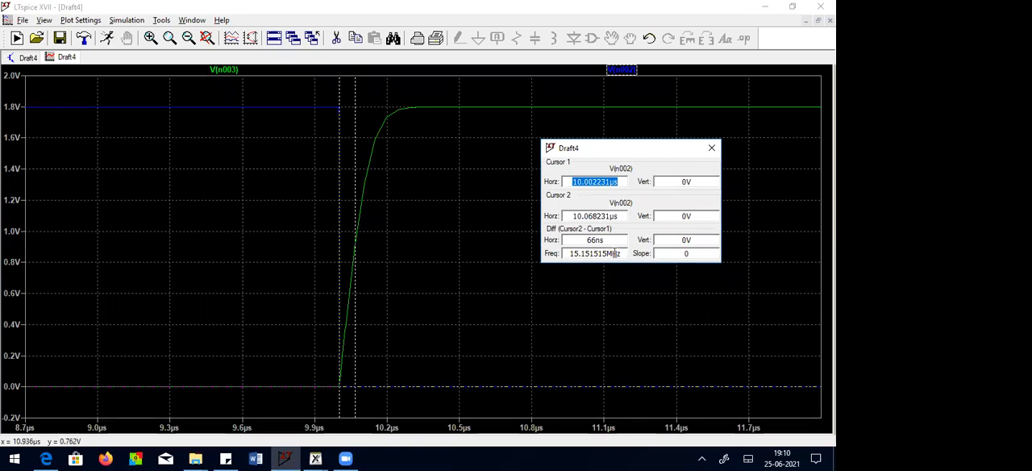
left_click(710, 149)
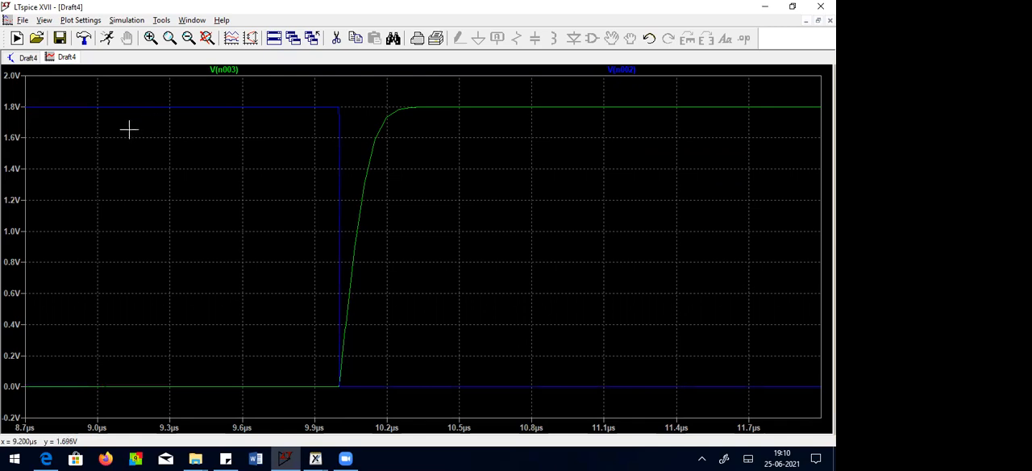
Step: Fit the full 50 µs waveform, add a plot pane and move trace V(n002) into it
left_click(207, 38)
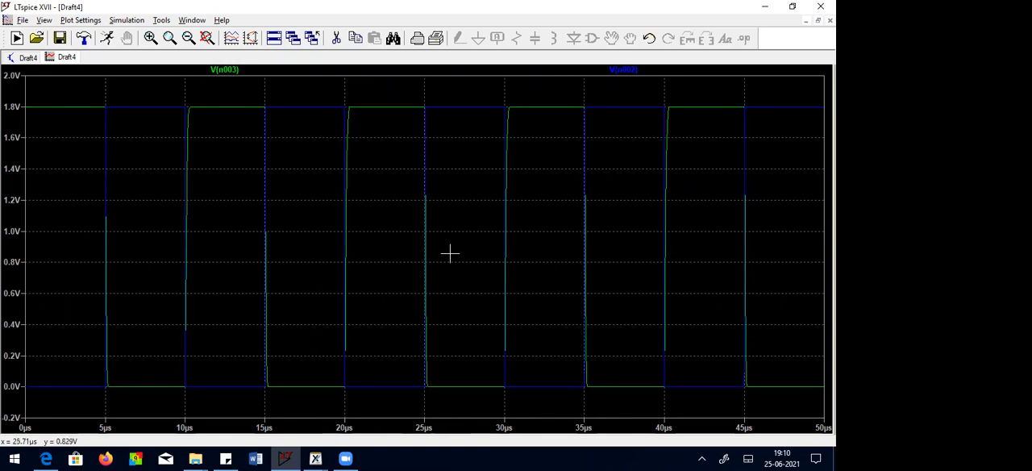
right_click(533, 85)
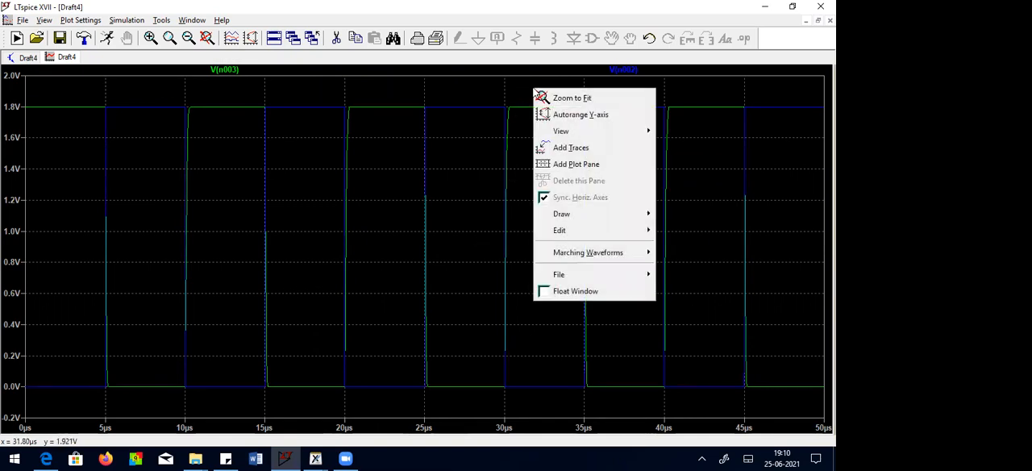
left_click(569, 164)
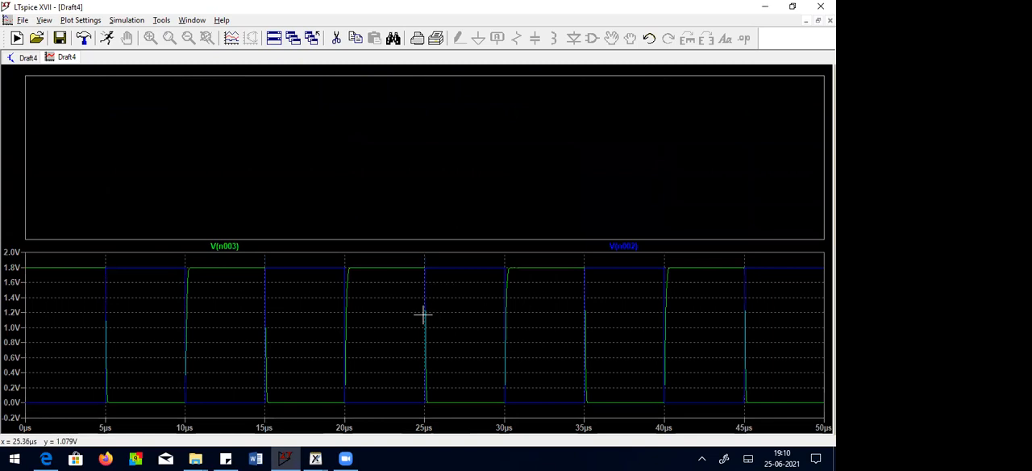
left_click_drag(616, 152, 606, 150)
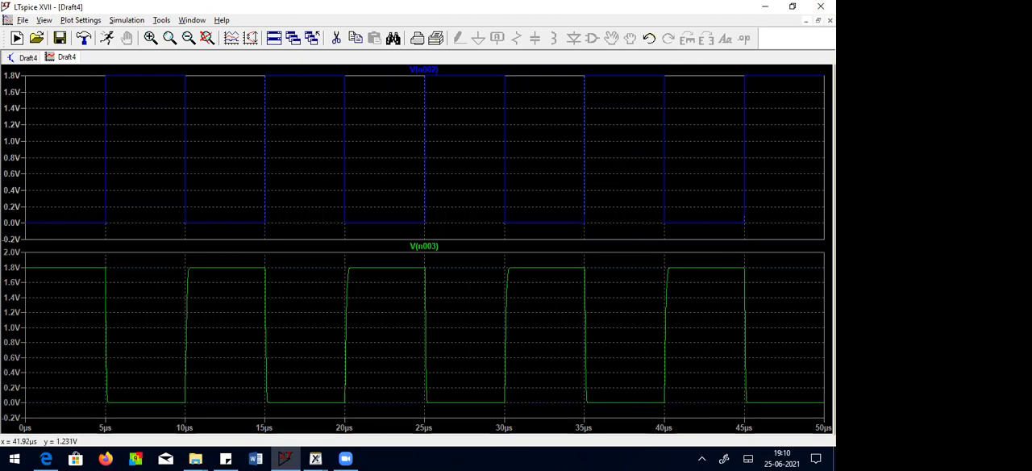
Step: Plot the instantaneous power dissipation of supply V2, PMOS transistor M2 and NMOS transistor M1 from the schematic
left_click(817, 21)
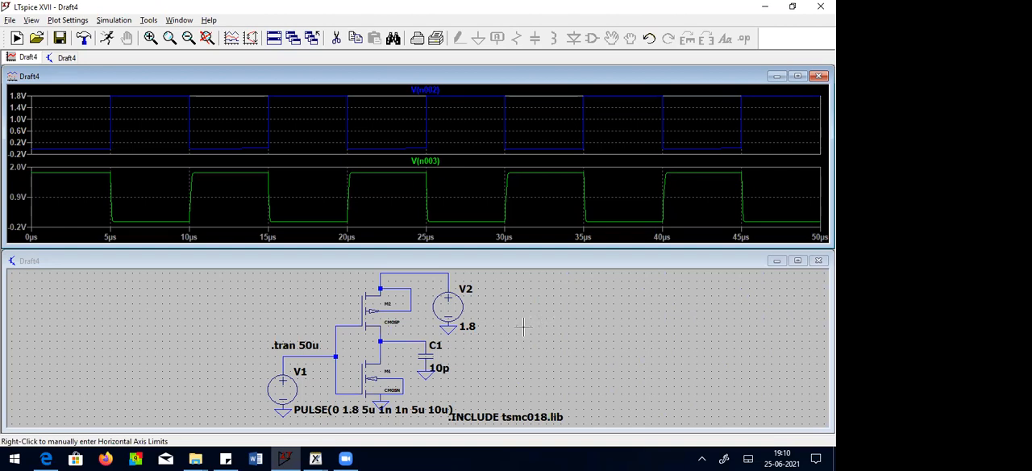
left_click(575, 303)
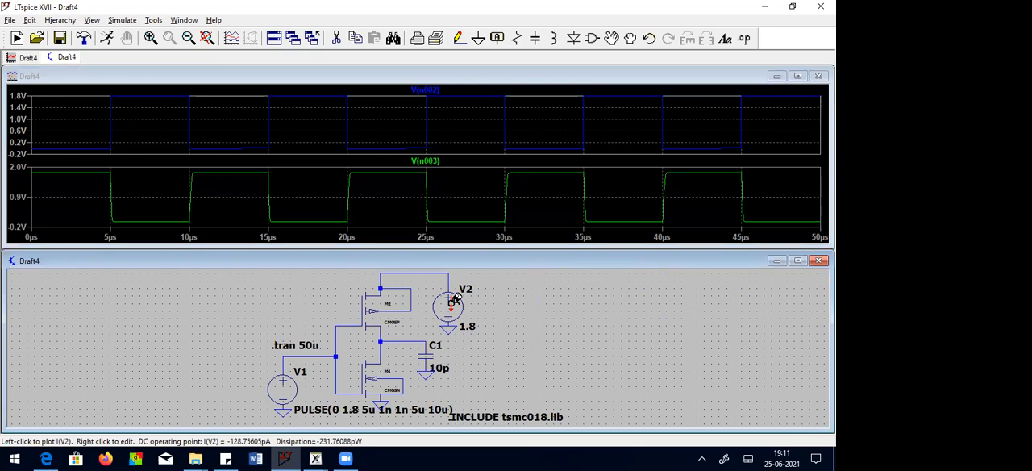
key("alt")
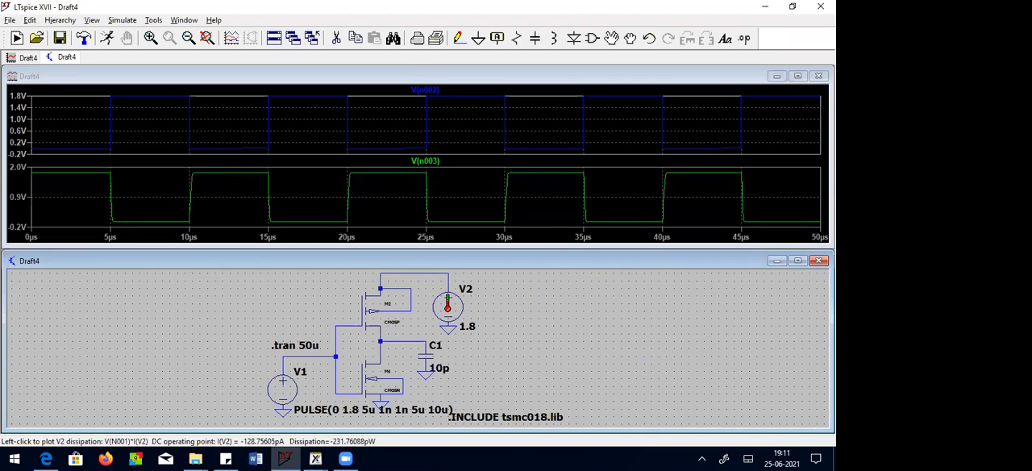
left_click(448, 307, "alt")
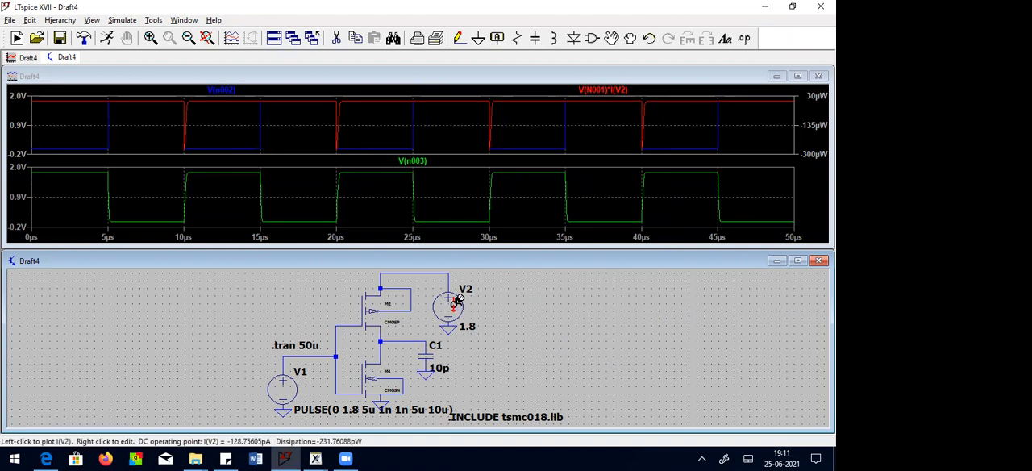
left_click(372, 312, "alt")
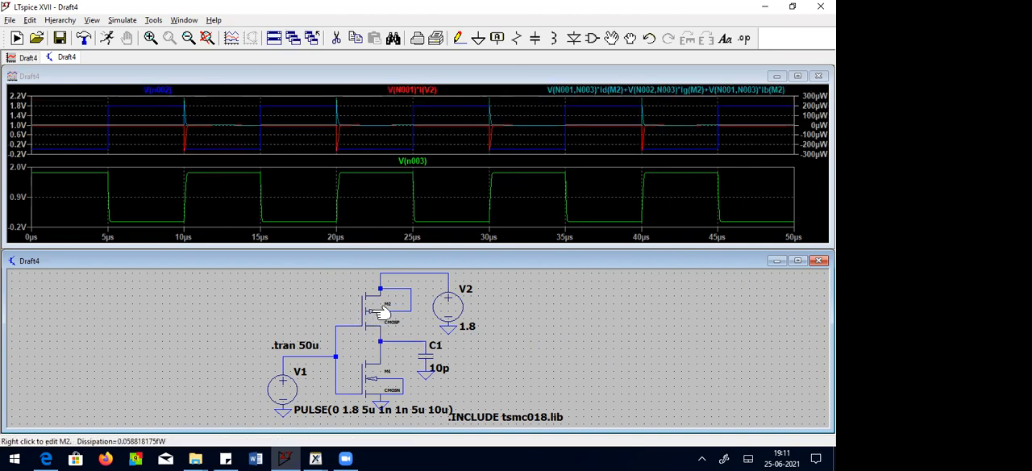
left_click(375, 384, "alt")
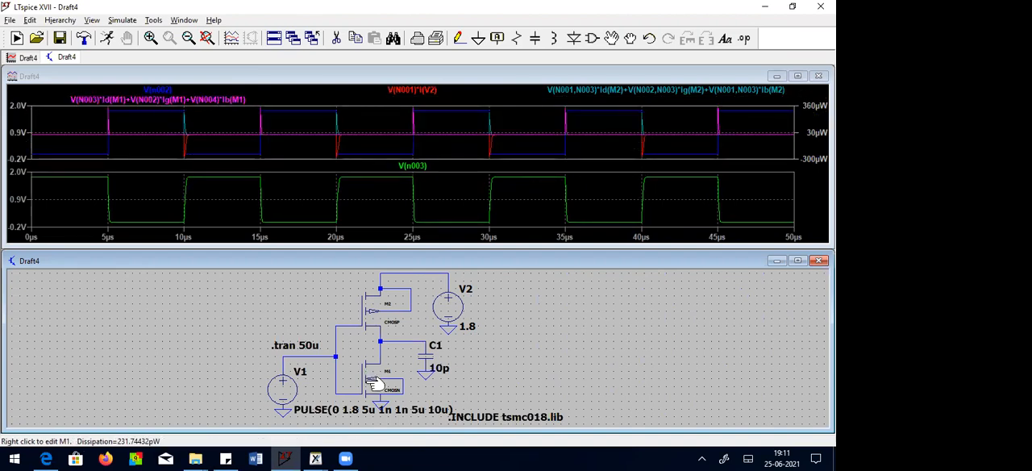
Step: Maximize the waveform window and add three empty plot panes above the existing ones
left_click(798, 76)
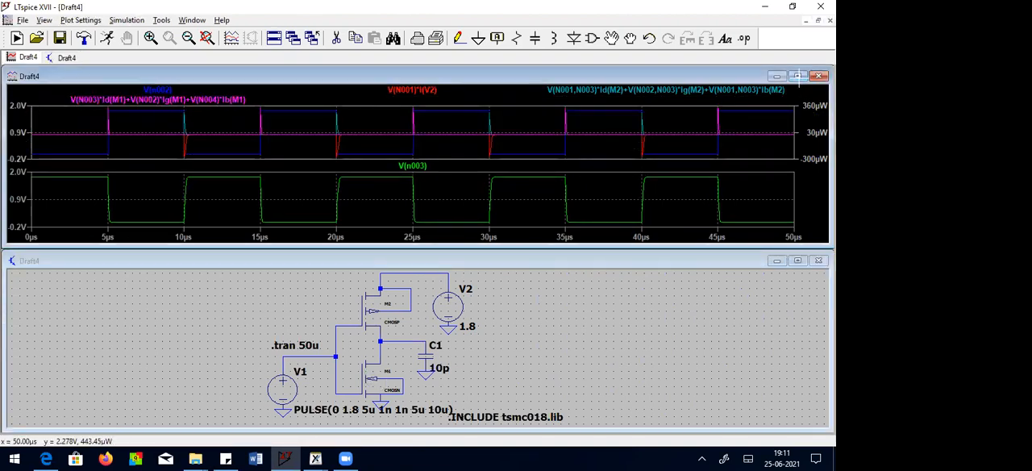
right_click(537, 92)
left_click(593, 164)
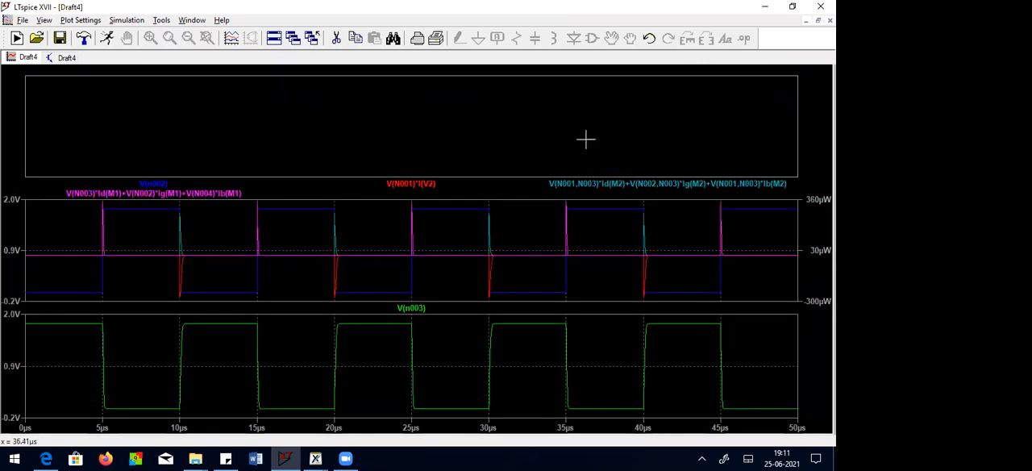
right_click(587, 139)
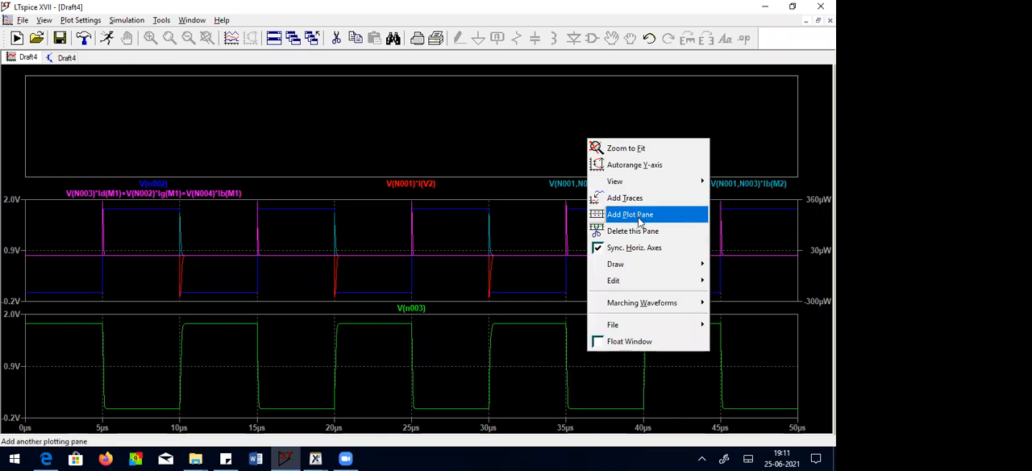
left_click(639, 215)
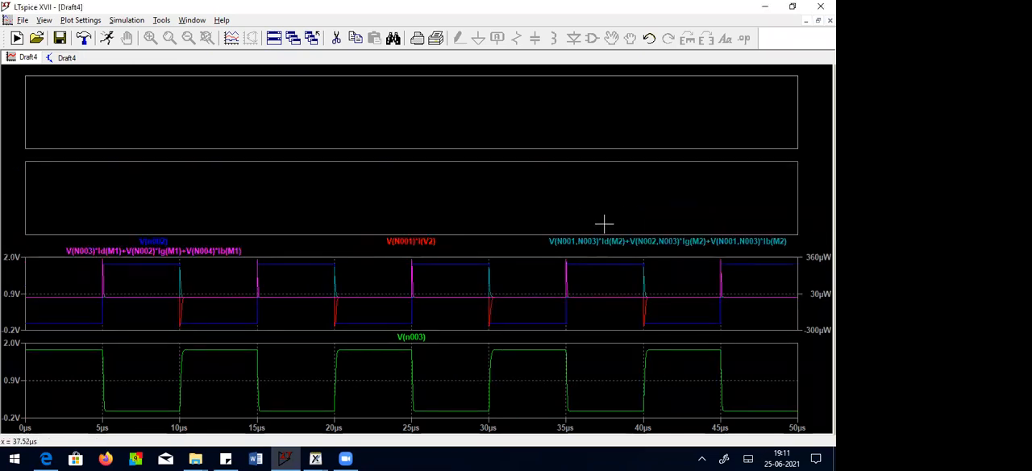
right_click(655, 208)
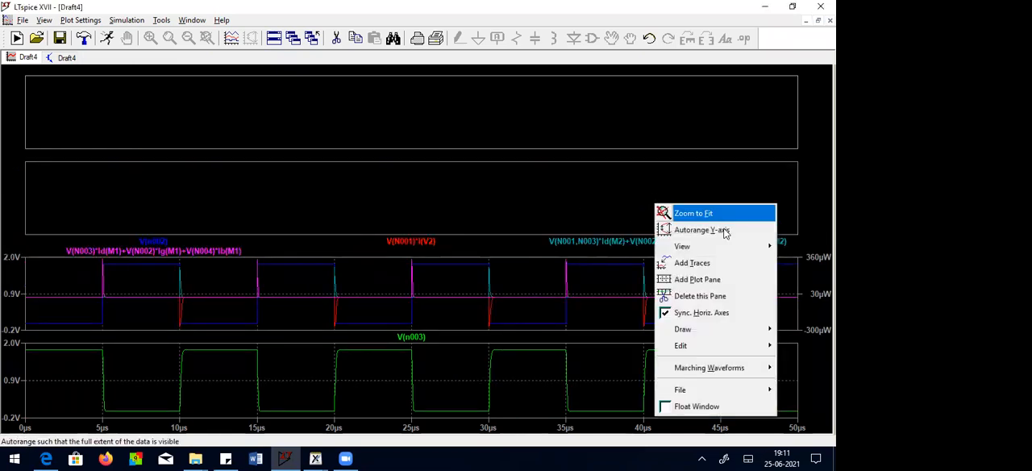
left_click(714, 279)
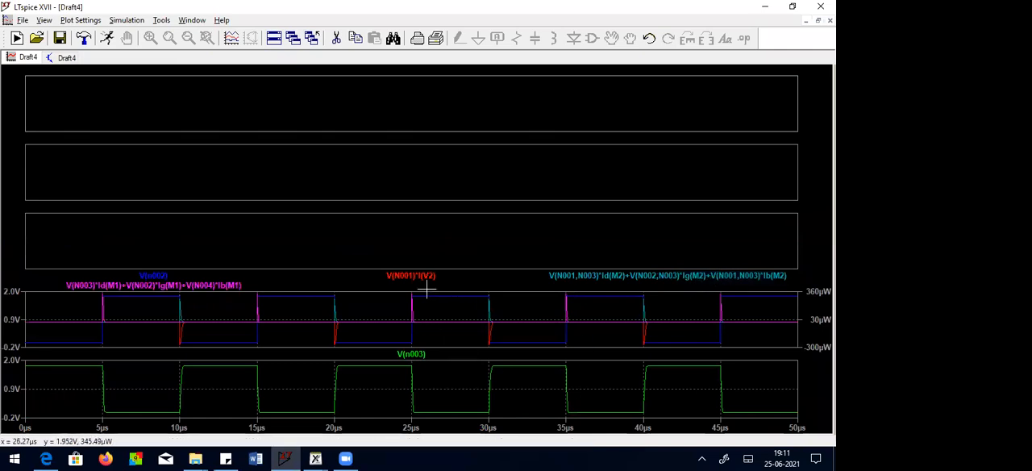
Step: Move the V2, M2 and M1 power traces into separate empty panes, with V2 uppermost, M1 below it and M2 third
mouse_move(426, 276)
left_mouse_down()
mouse_move(451, 228)
mouse_move(456, 113)
left_mouse_up()
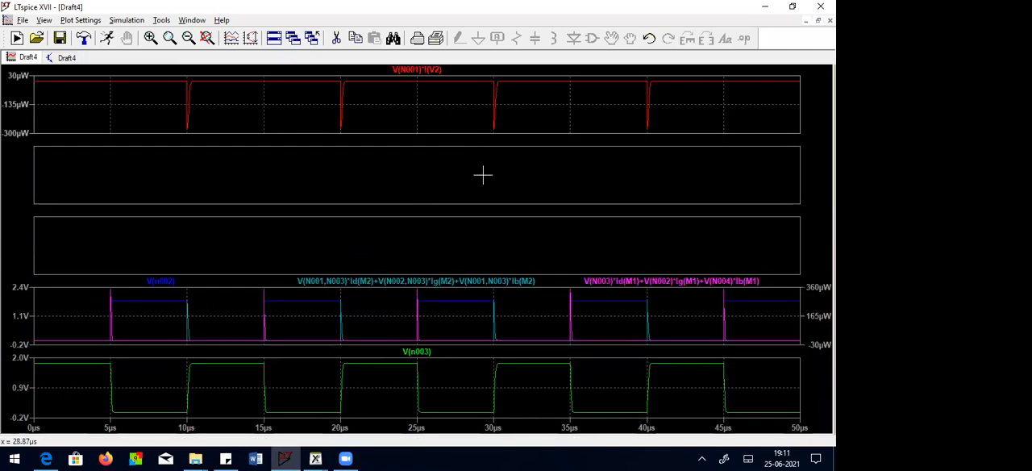
left_click_drag(438, 282, 447, 215)
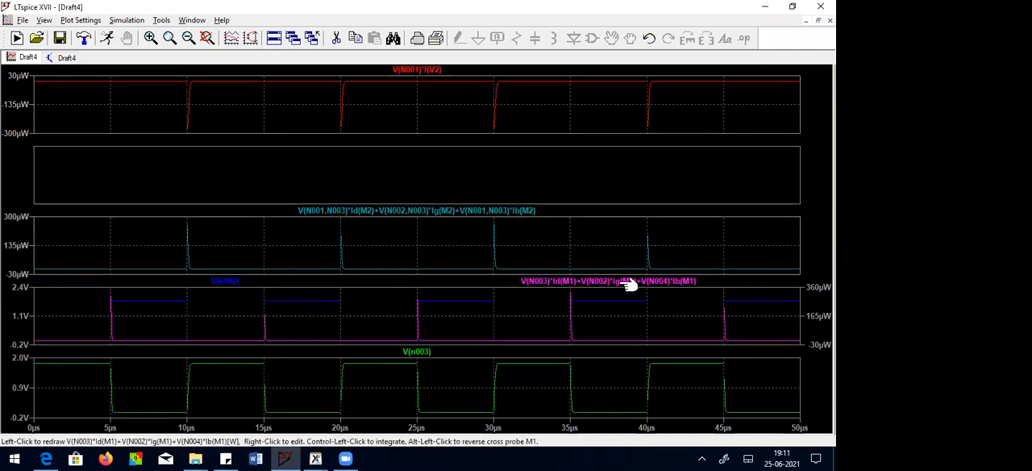
left_click_drag(622, 281, 636, 175)
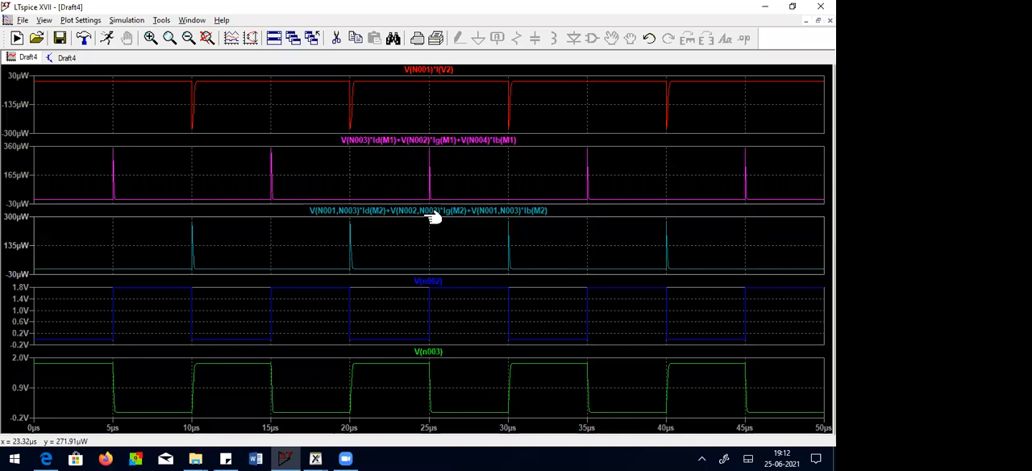
left_click(818, 20)
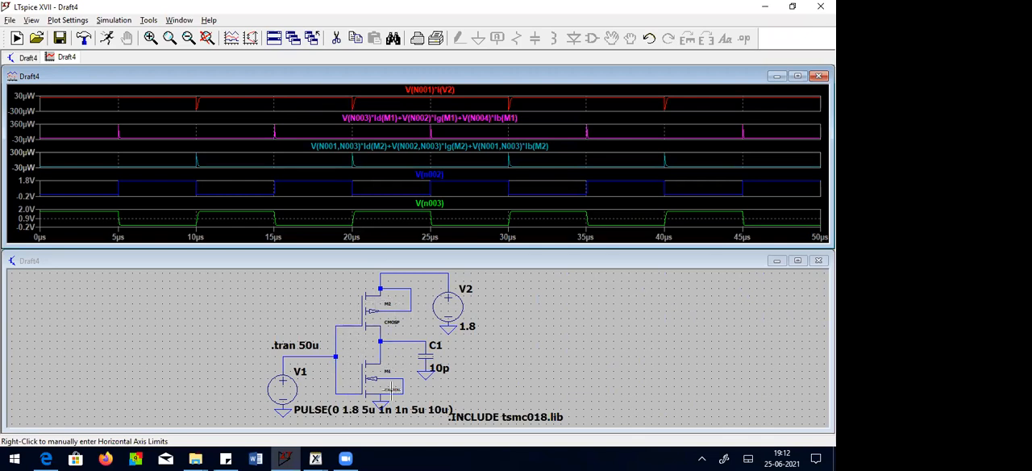
left_click(798, 76)
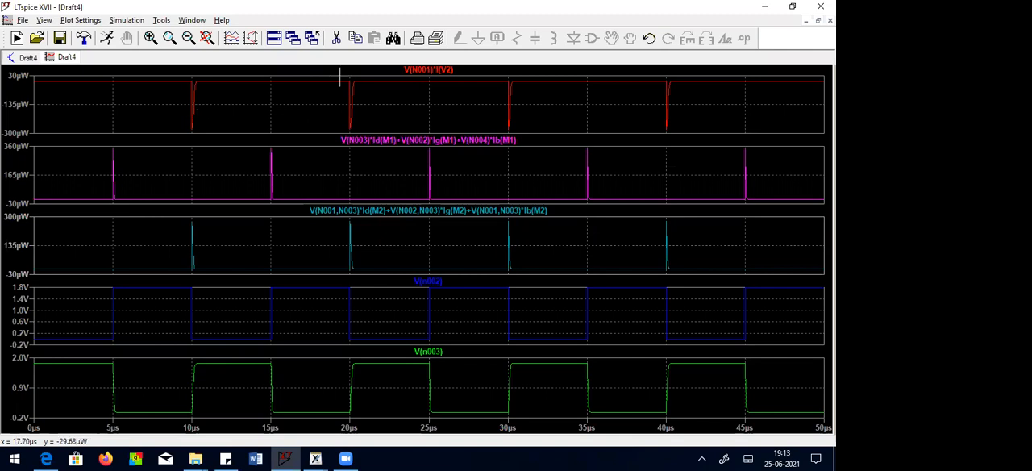
right_click(426, 71)
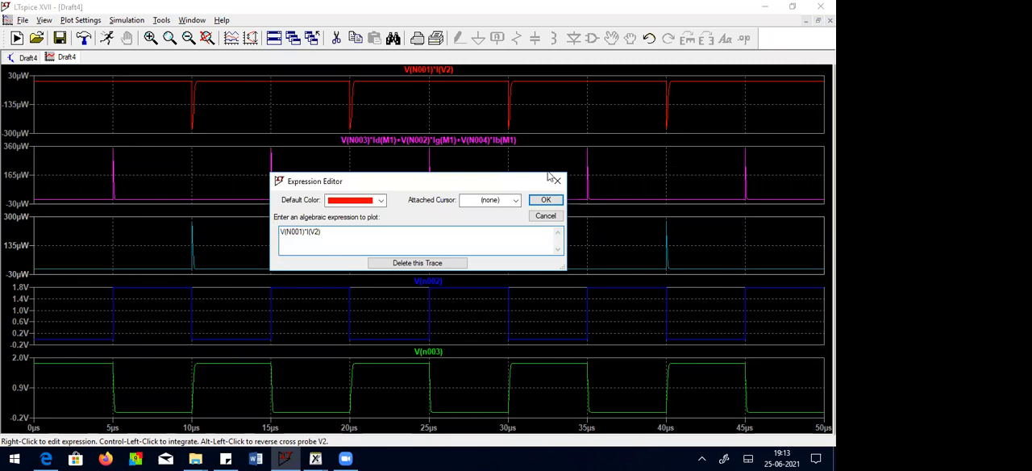
left_click(546, 199)
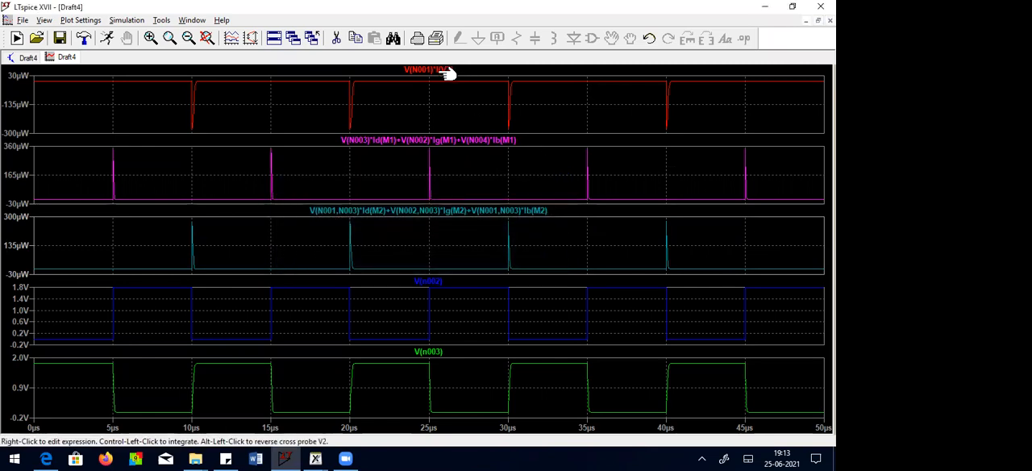
right_click(444, 71)
left_click(546, 199)
mouse_move(462, 119)
left_mouse_down()
mouse_move(428, 76)
mouse_move(461, 110)
left_mouse_up()
key("space")
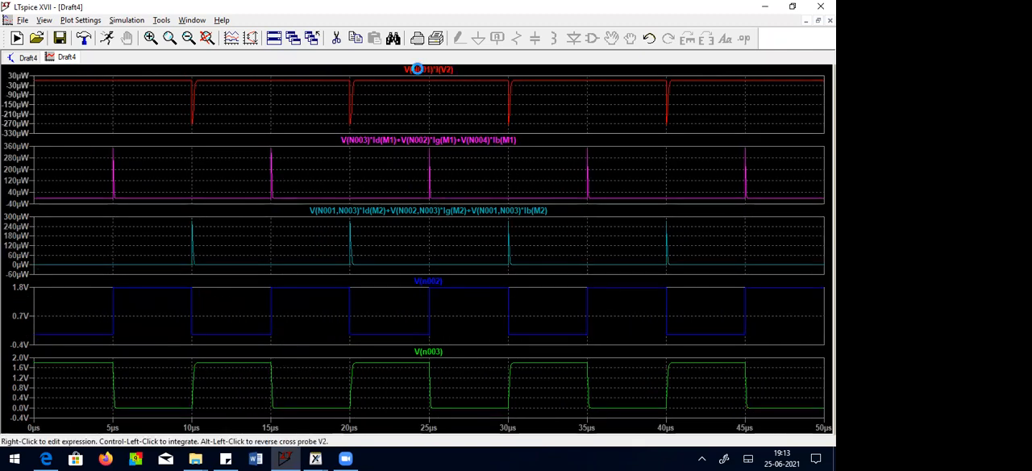
Step: Measure the average and integral of supply power trace V(N001)*I(V2) over the full 50 µs, check it again, and close the readout
left_click(419, 71, "ctrl")
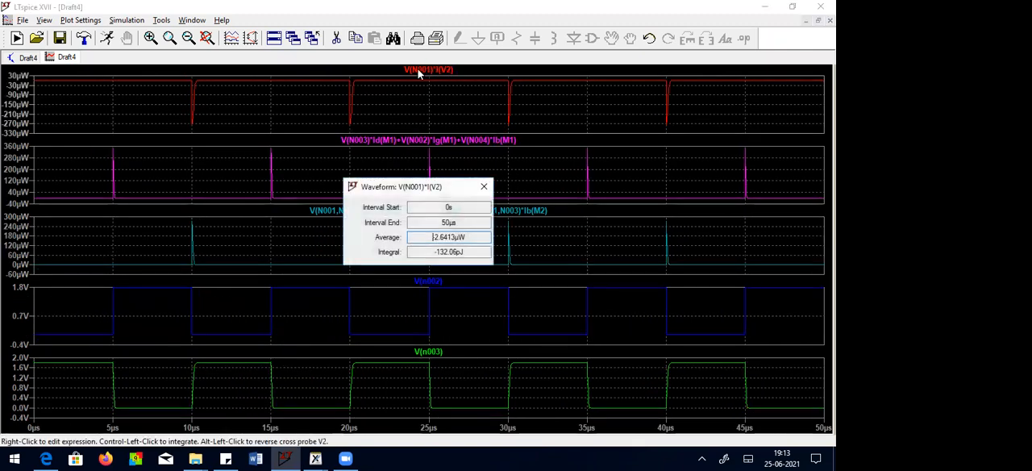
left_click(484, 188)
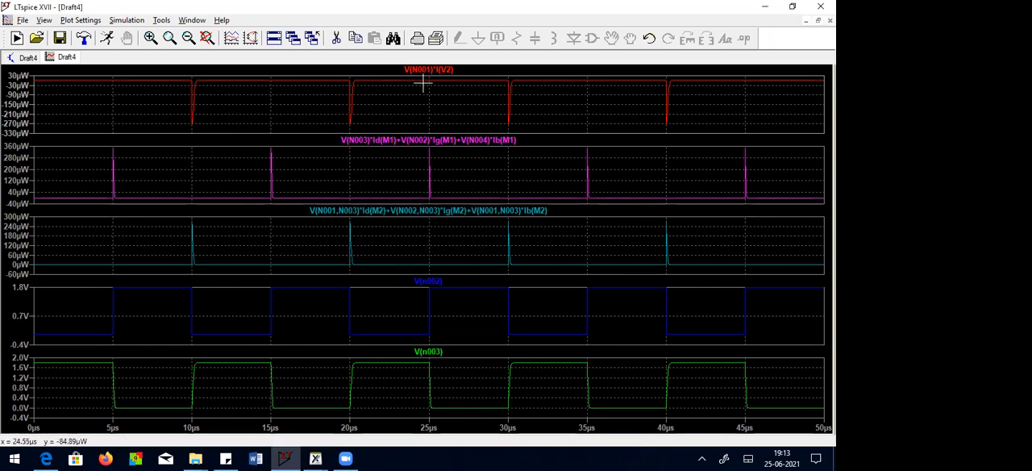
left_click_drag(436, 78, 449, 87)
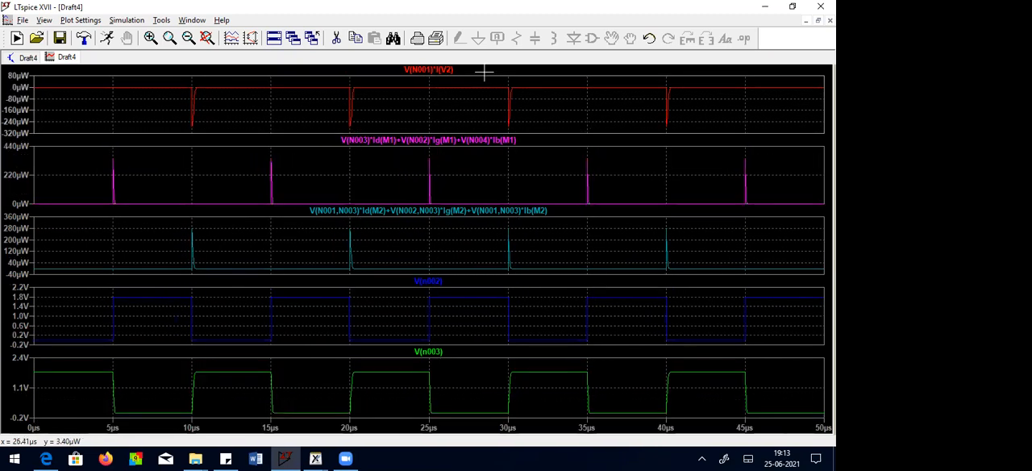
left_click(436, 72, "ctrl")
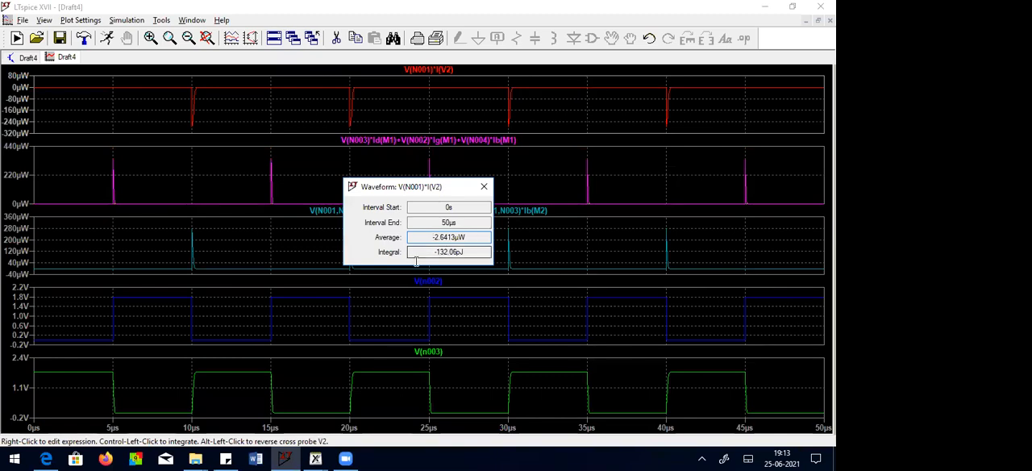
left_click(484, 187)
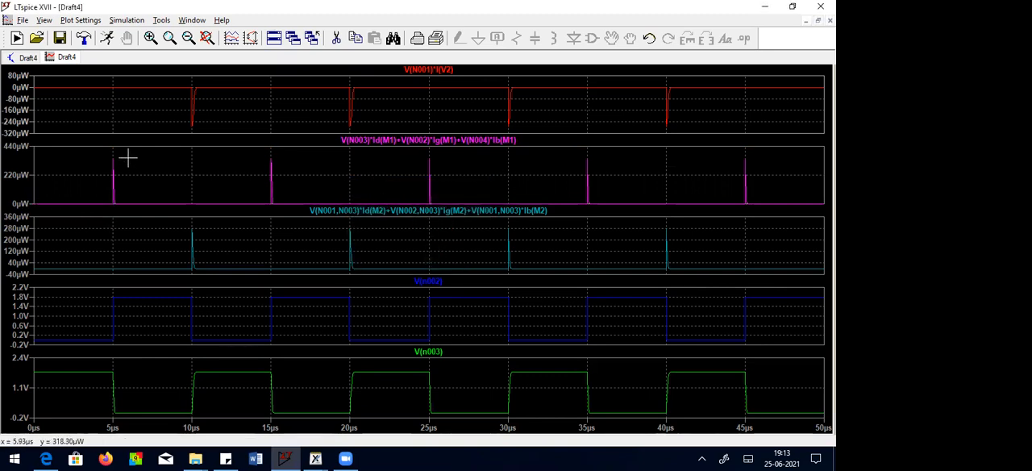
Step: Measure the average and integral of the M1 and M2 power traces over the 50 µs interval, closing each readout
left_click(433, 140, "ctrl")
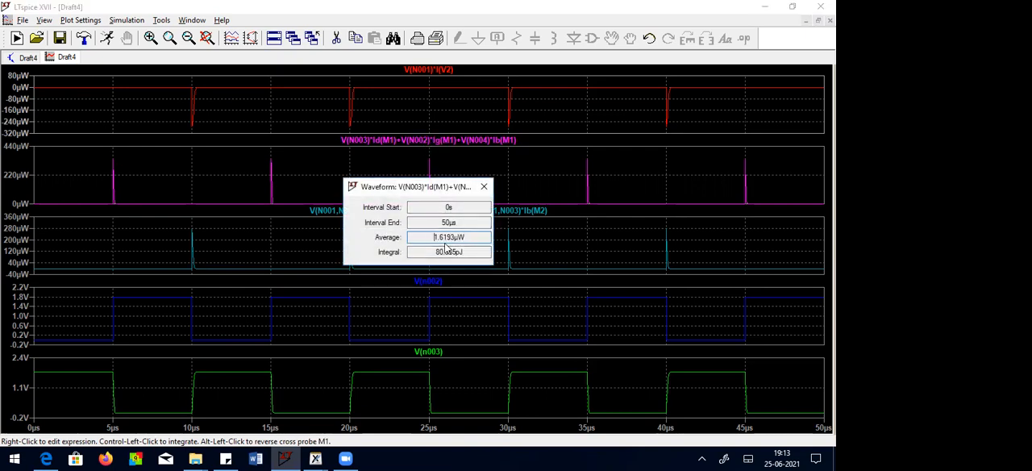
left_click(485, 186)
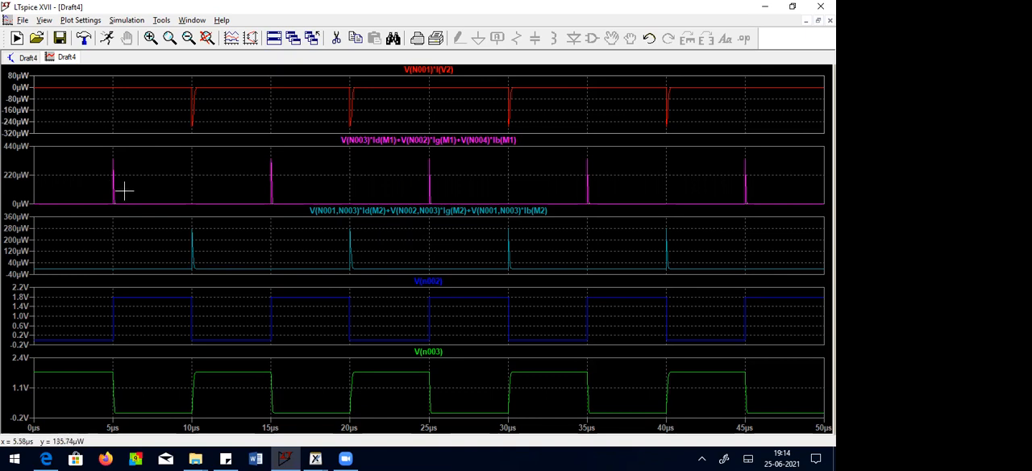
left_click(365, 213, "ctrl")
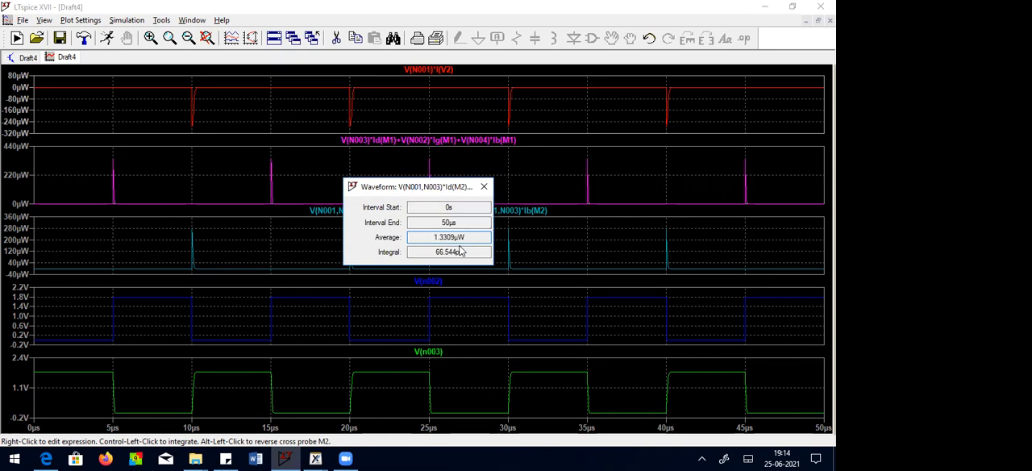
left_click(484, 186)
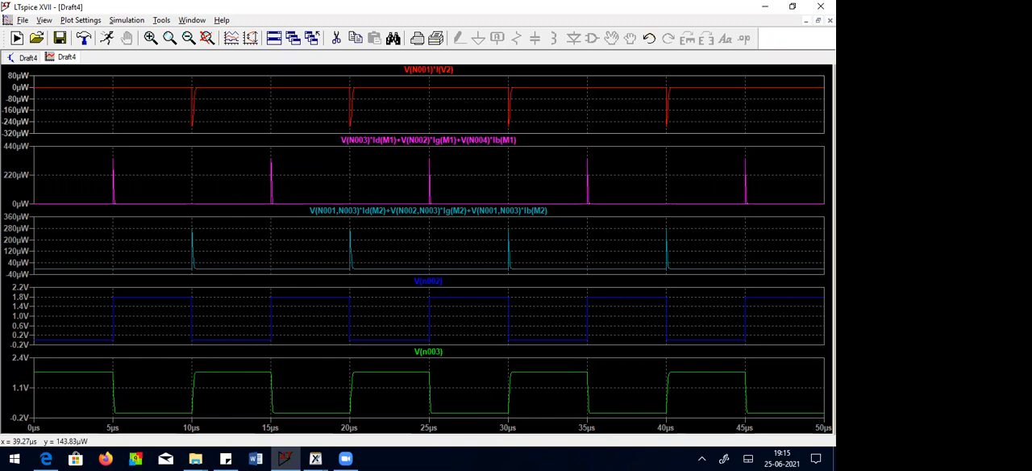
left_click(818, 20)
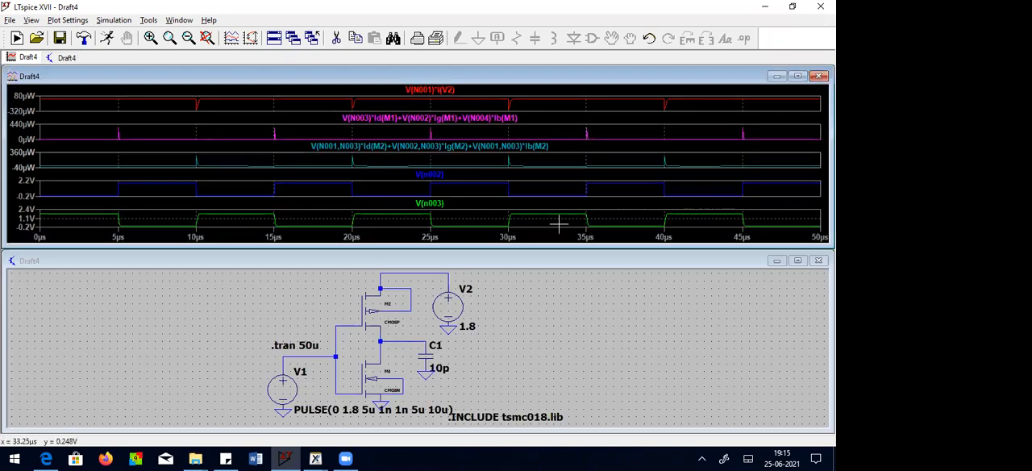
left_click(535, 32)
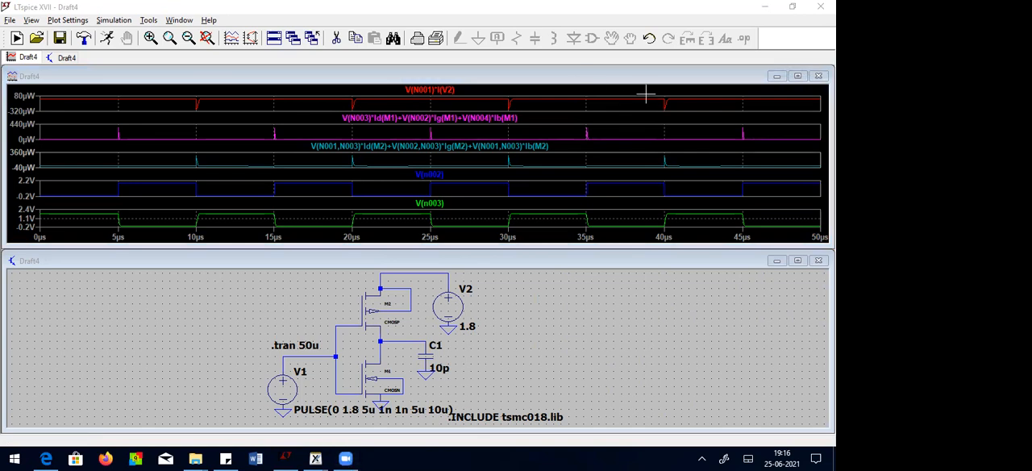
left_click(605, 315)
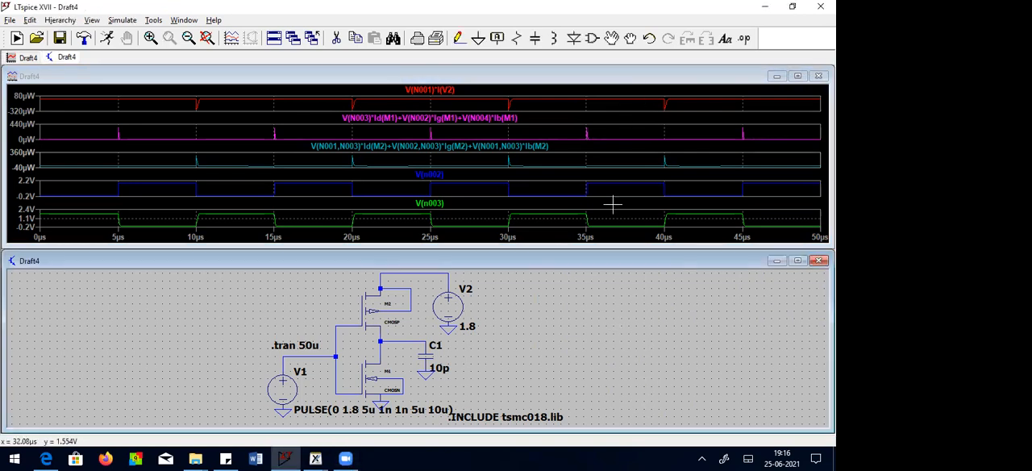
left_click(798, 75)
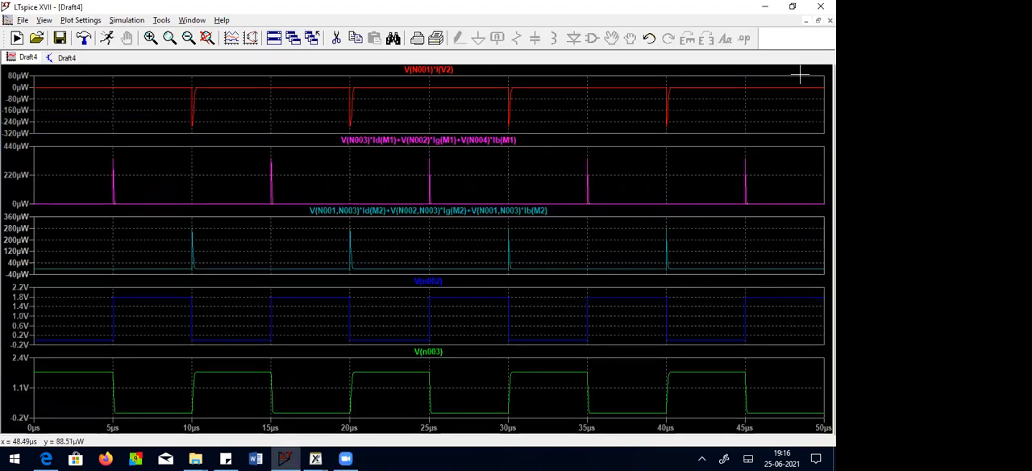